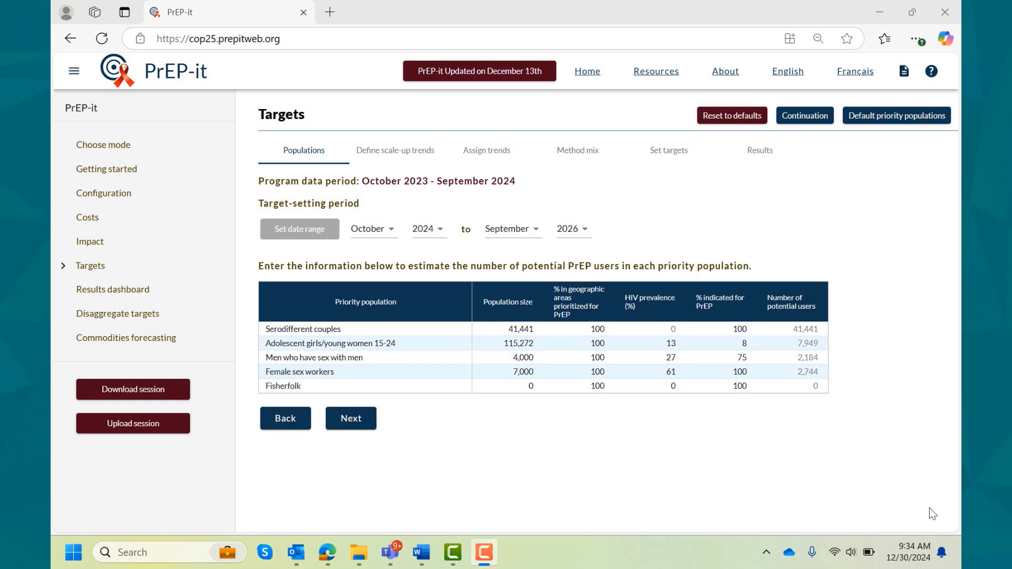
- Extend the target-setting period to end in September 2027 and apply the new date range
left_click_drag(529, 185, 255, 184)
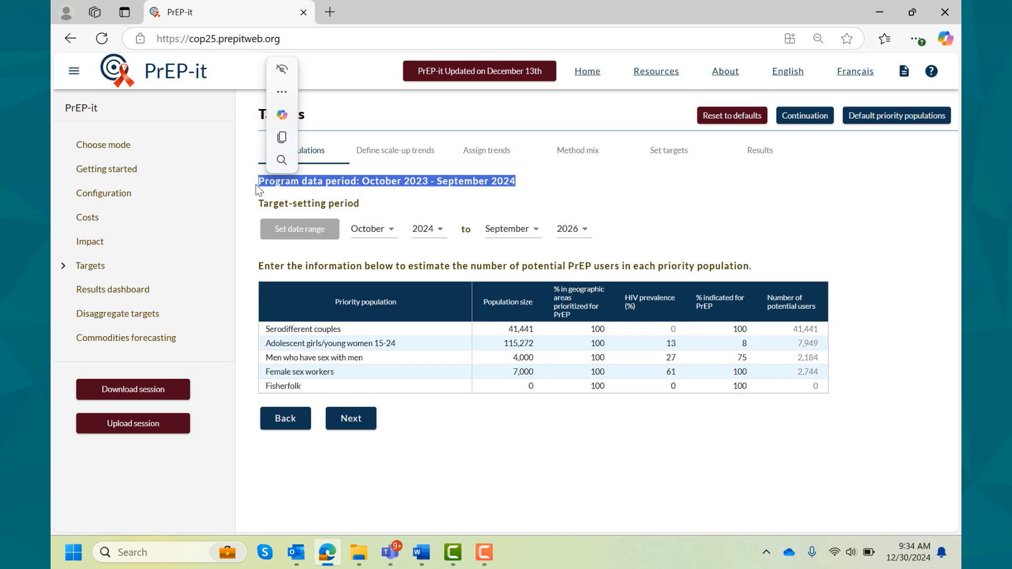
left_click(251, 187)
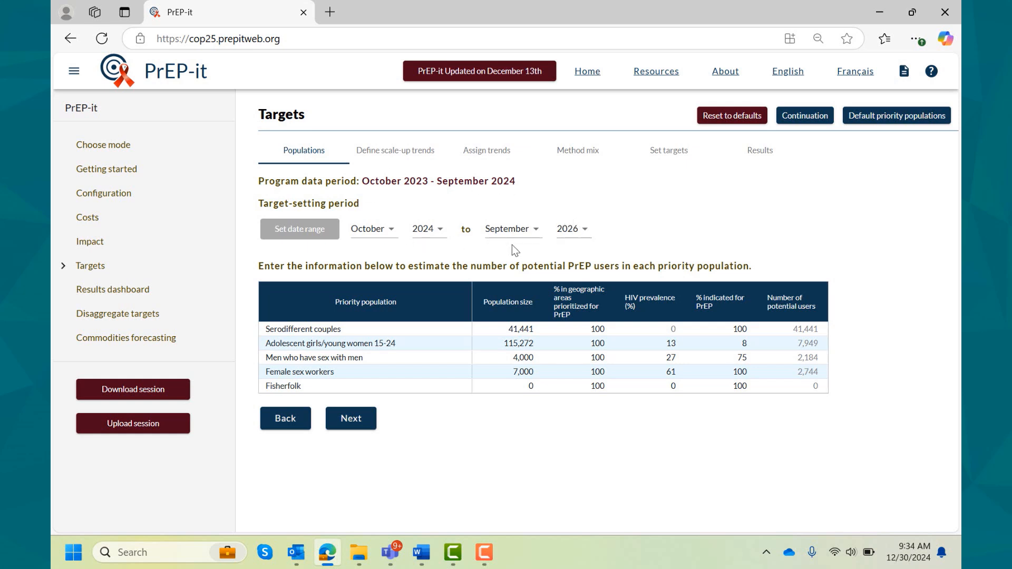
left_click(580, 232)
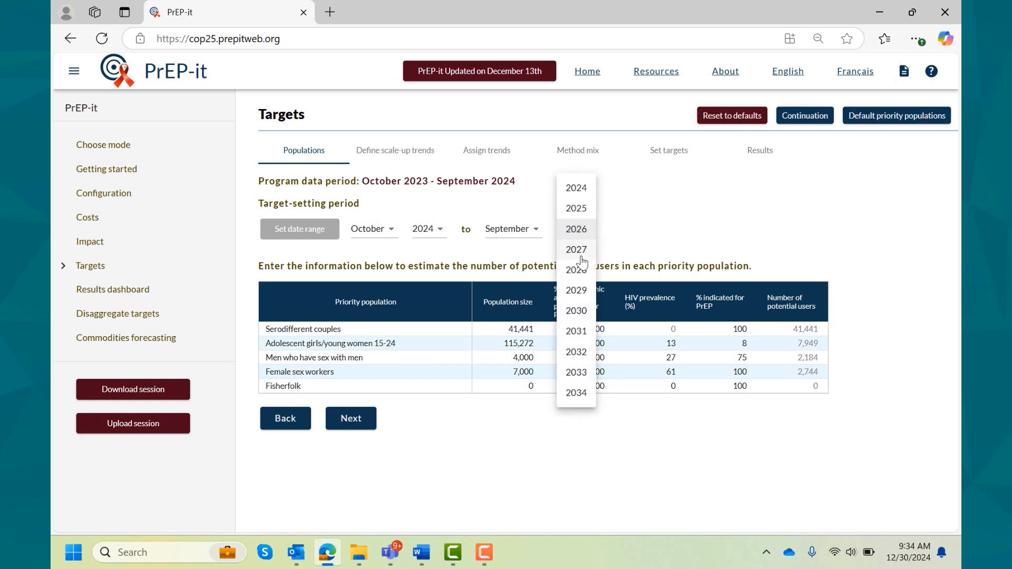
left_click(579, 251)
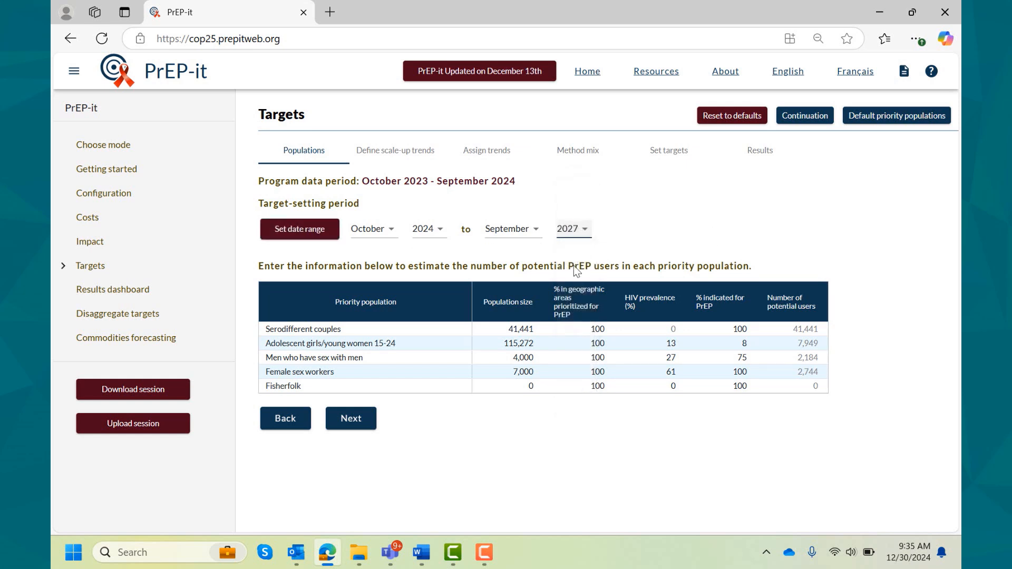
left_click(289, 231)
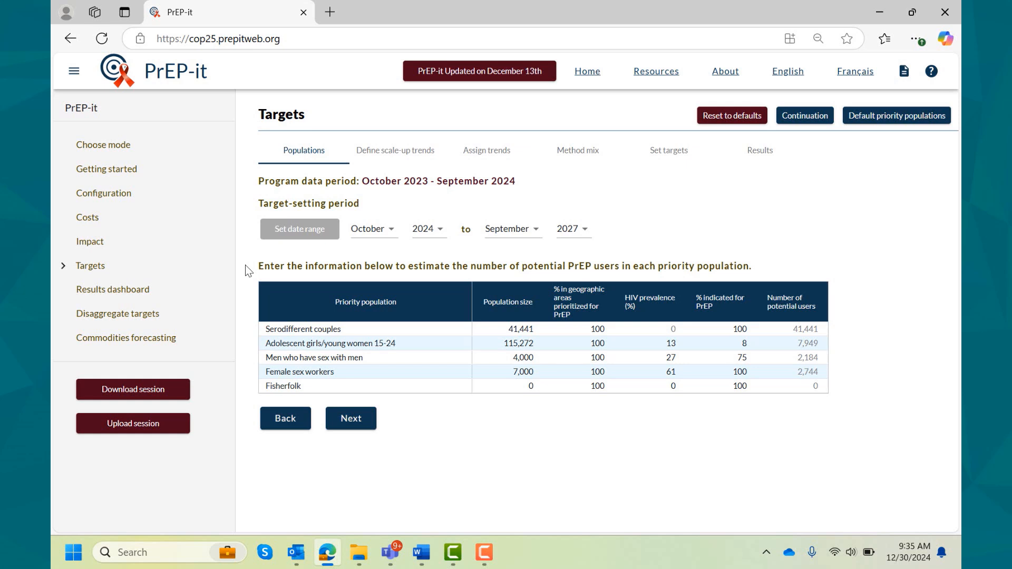
- Review the default priority populations' sizes, HIV prevalence, sources and elevated risk percentages
left_click(881, 122)
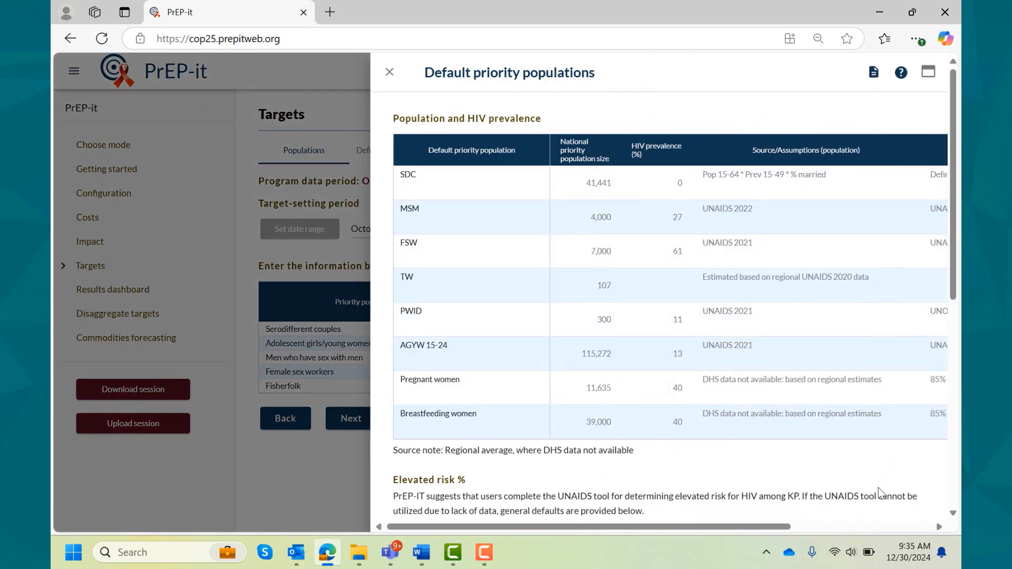
scroll(878, 488, "right", 2)
scroll(878, 488, "right", 3)
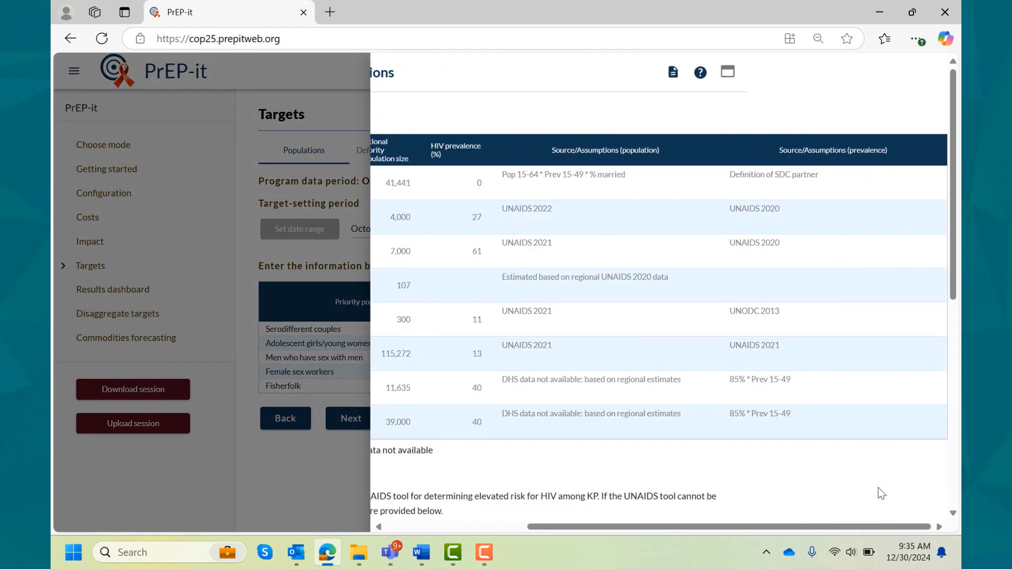
scroll(879, 488, "left", 5)
scroll(879, 488, "down", 5)
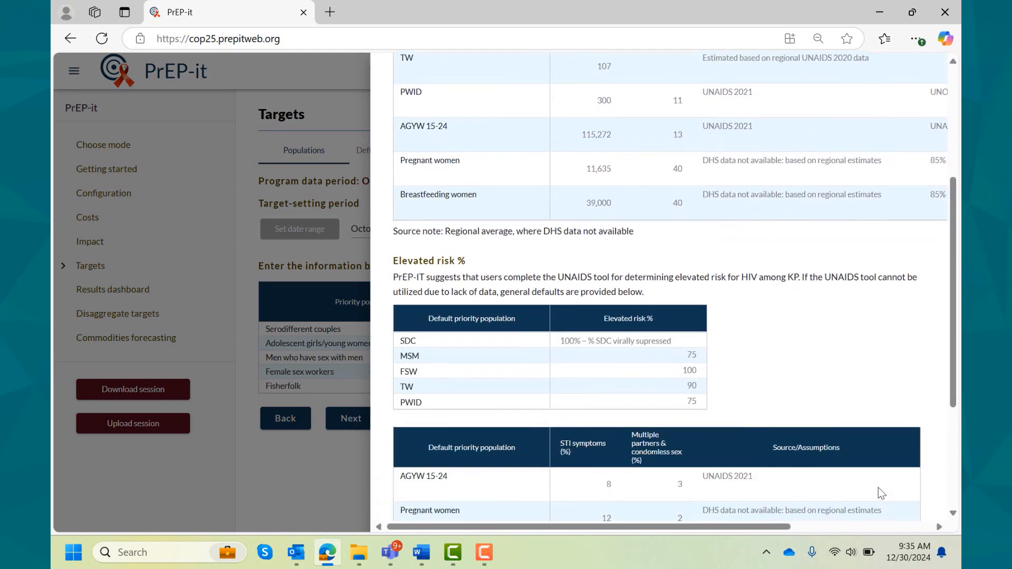
scroll(878, 488, "up", 5)
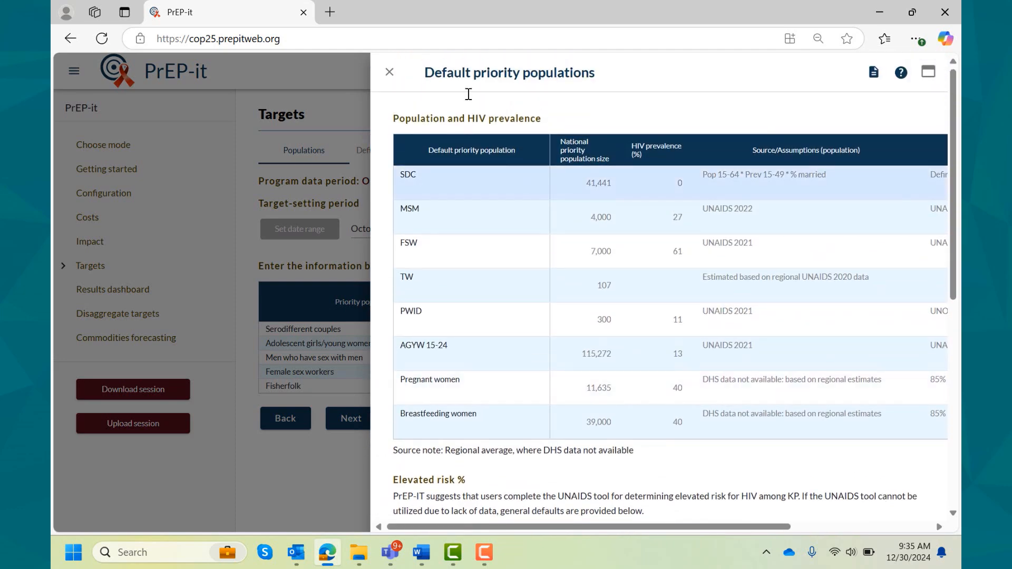
left_click(400, 70)
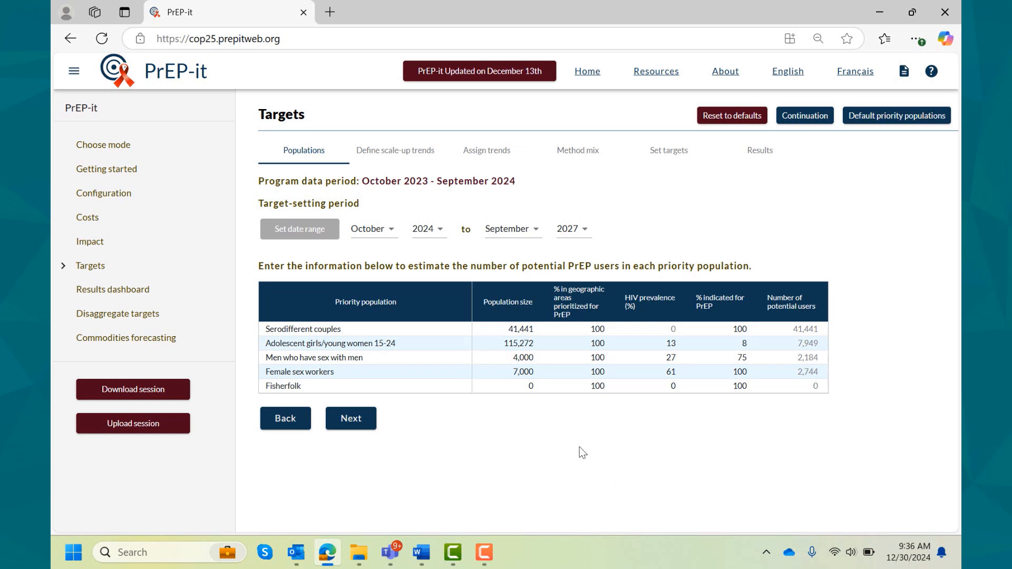
- Set the population sizes to 6,580 for men who have sex with men, 9,340 for female sex workers and 15,000 for fisherfolk
left_click(515, 360)
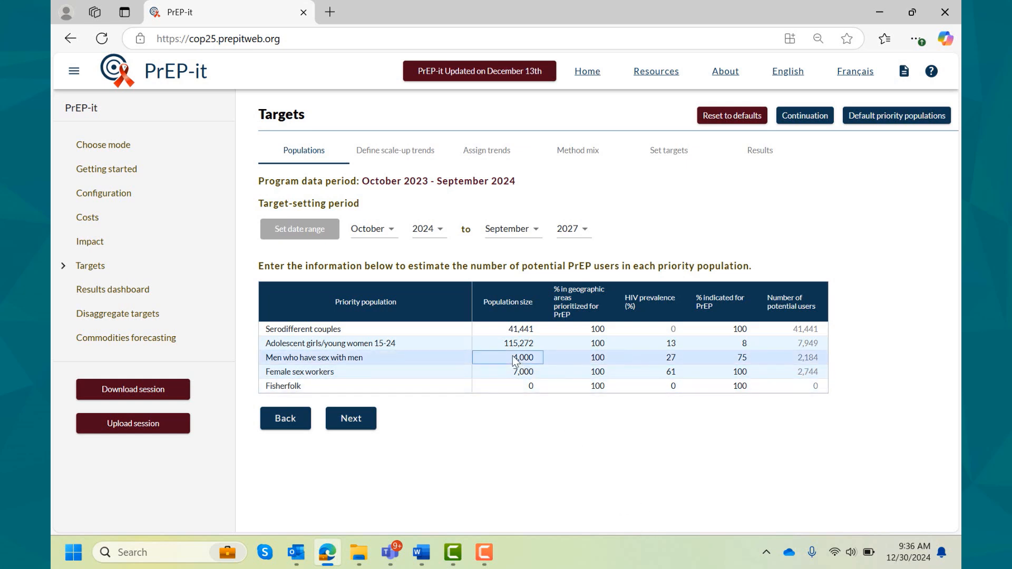
type("6580")
key("Return")
type("9,34")
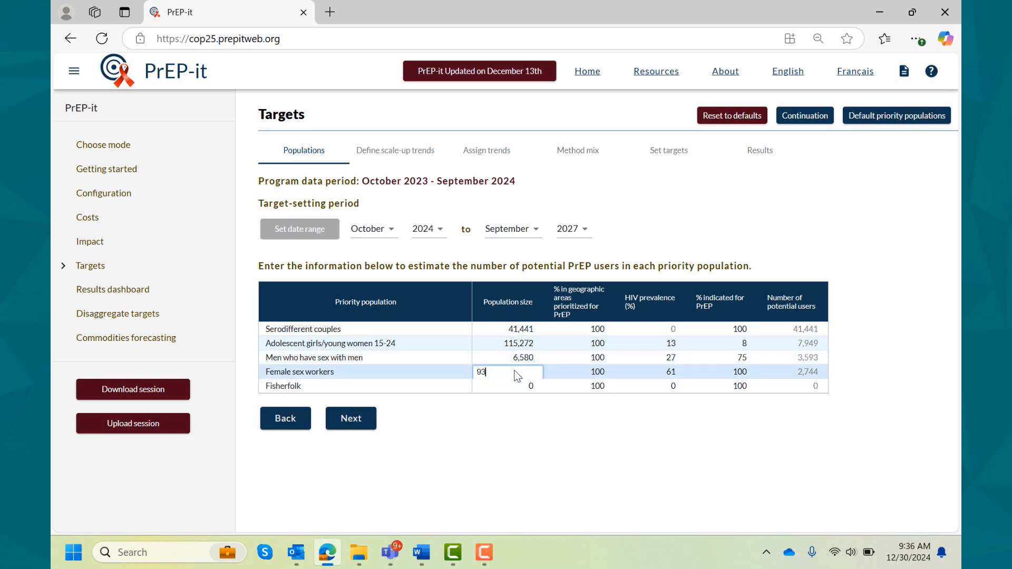
type("0")
key("Return")
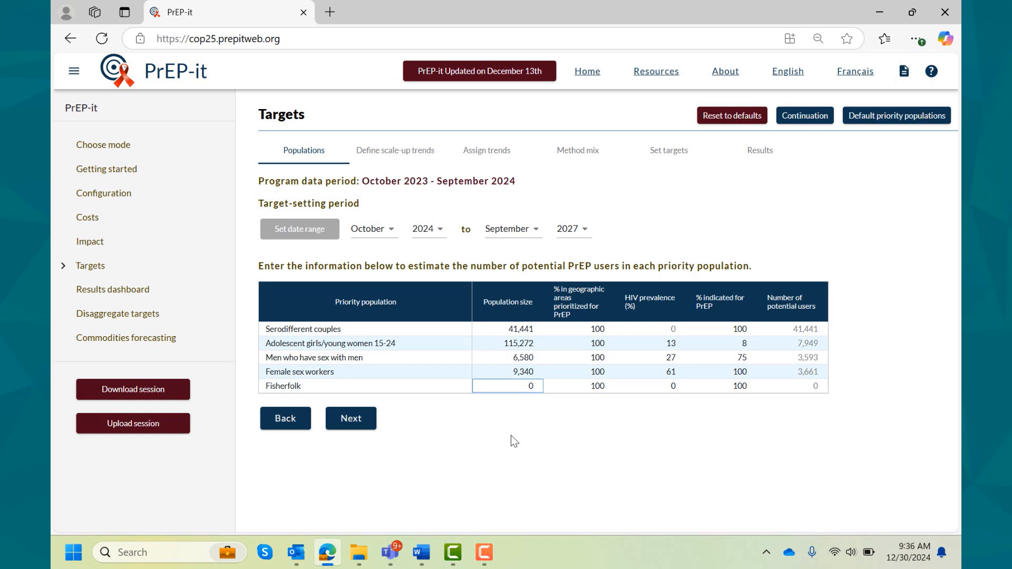
type("15,000")
key("Return")
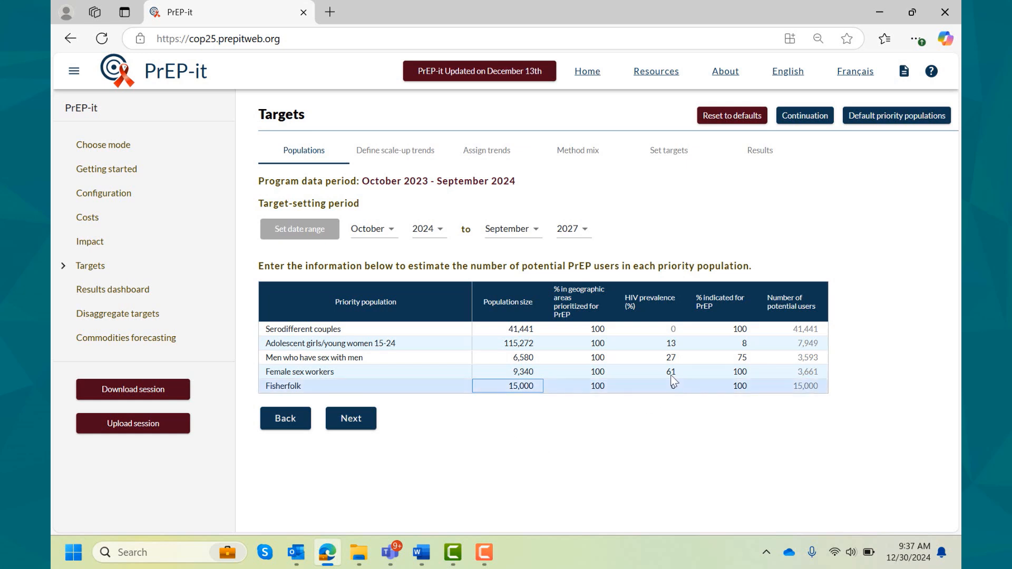
- Set HIV prevalence to 22% for men who have sex with men, 54% for female sex workers and 21% for fisherfolk
left_click(668, 358)
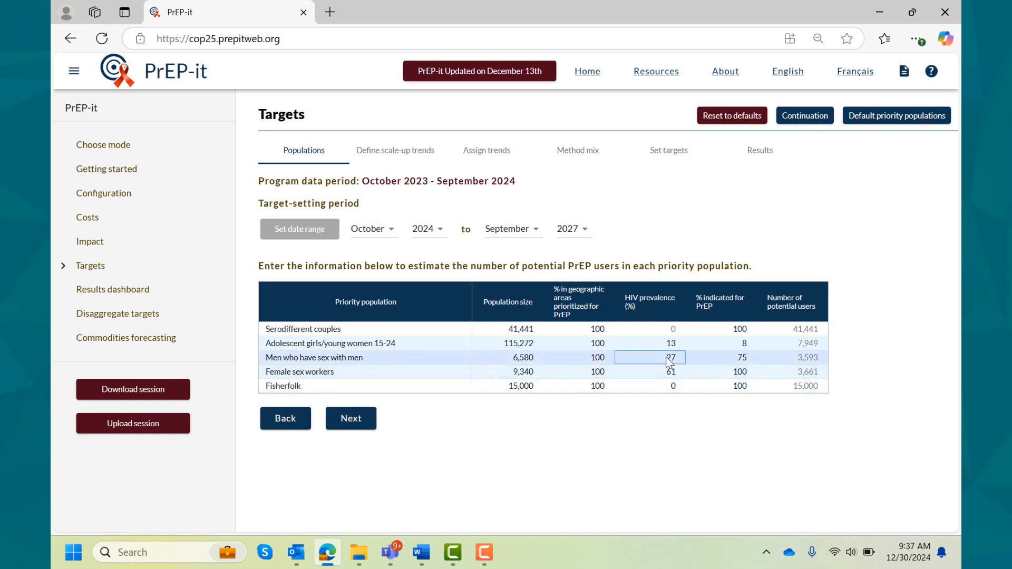
type("22")
left_click(669, 372)
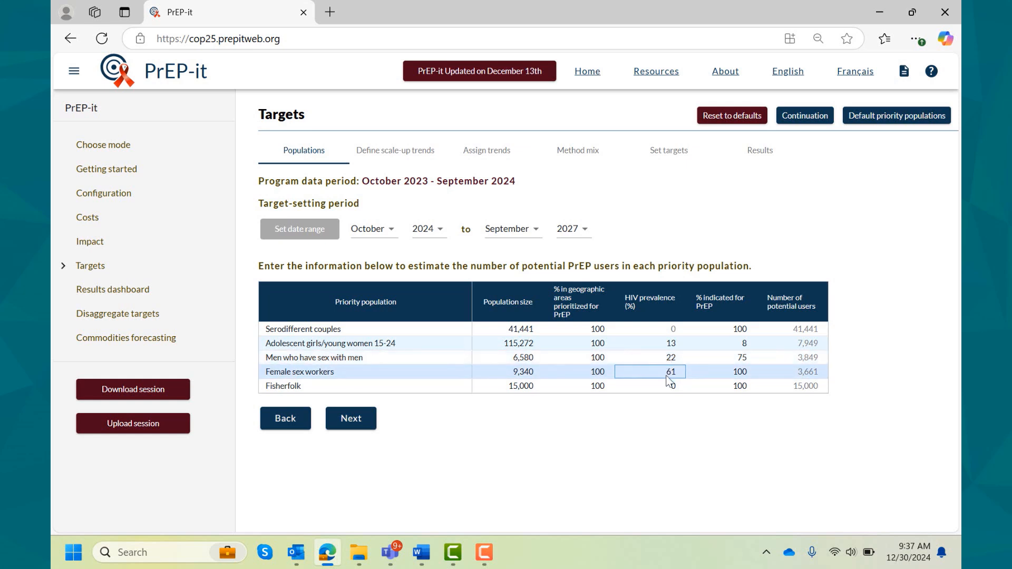
type("54")
key("Return")
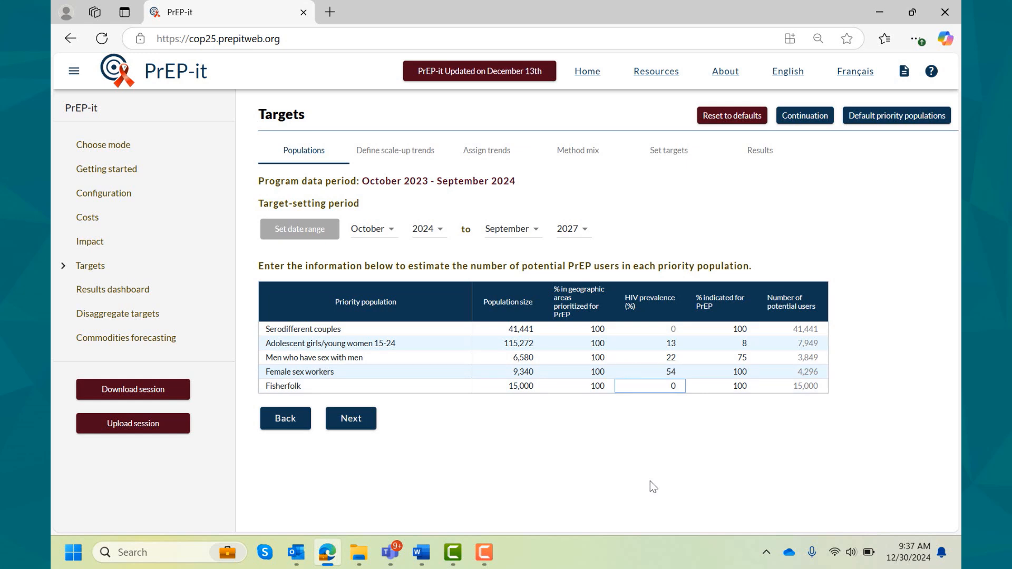
type("21")
key("Return")
- Set the percentage indicated for PrEP to 100 for men who have sex with men
left_click(747, 359)
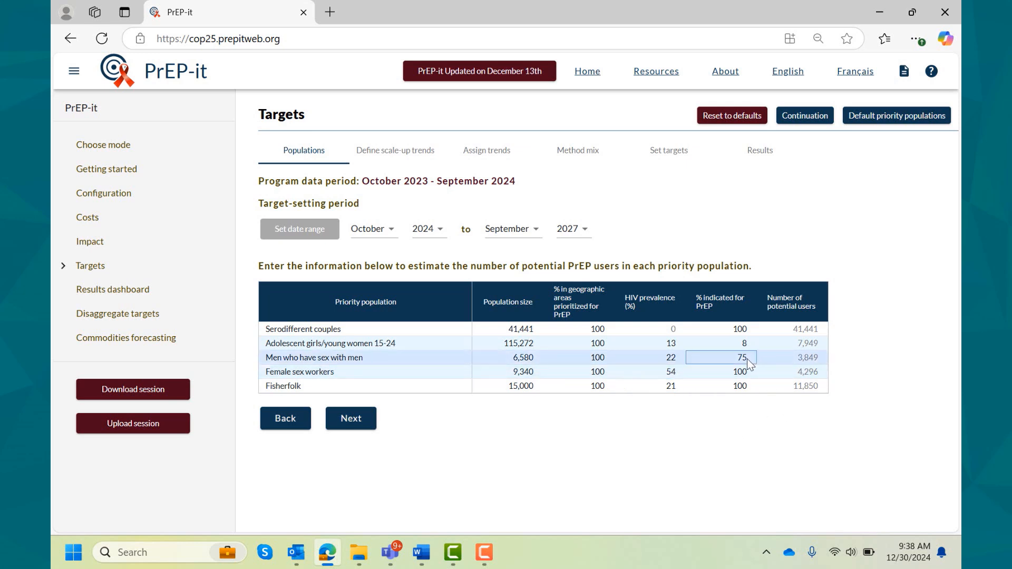
type("100")
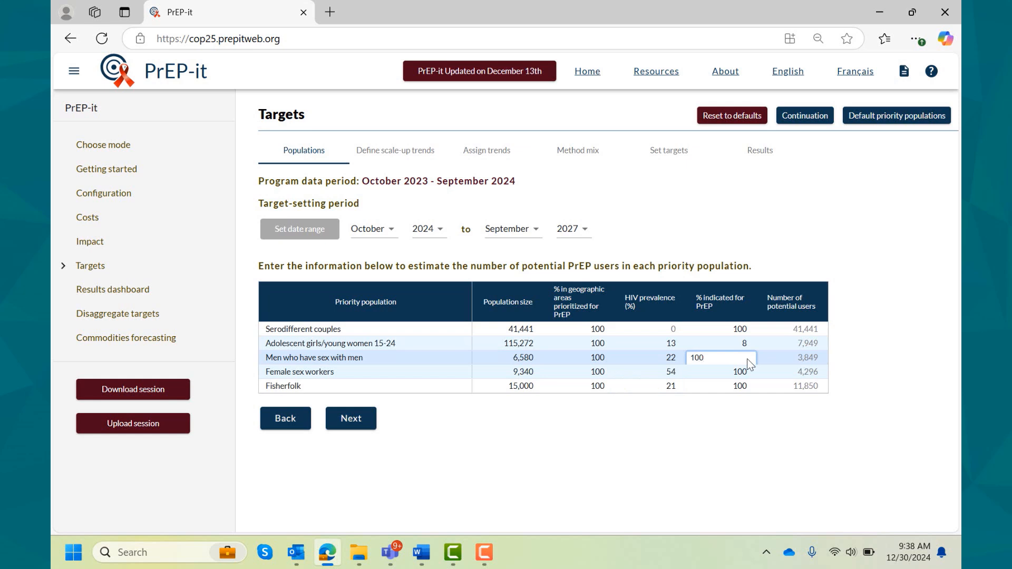
key("Return")
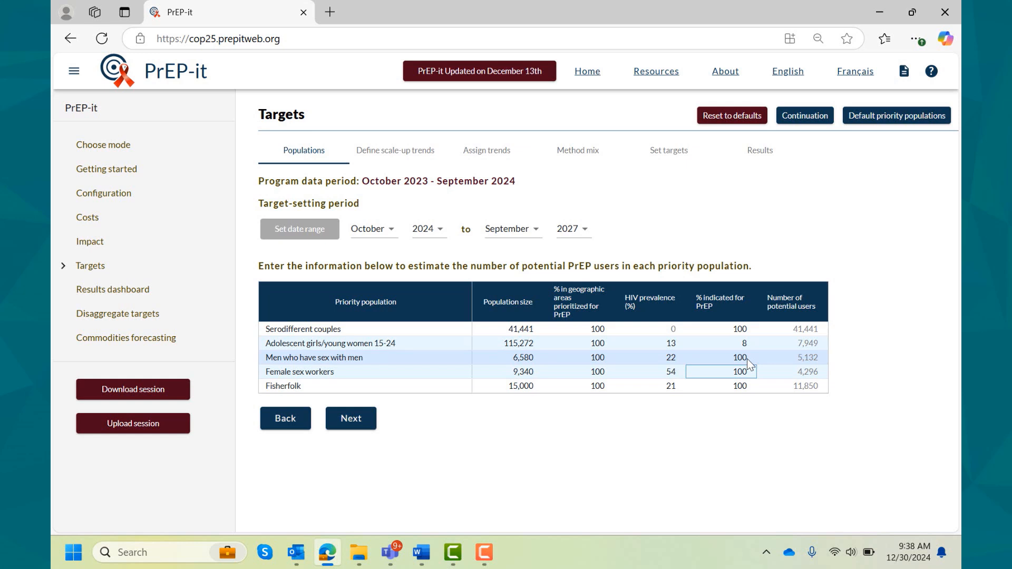
- Check the default elevated risk and STI symptom percentages for the priority populations
left_click(887, 119)
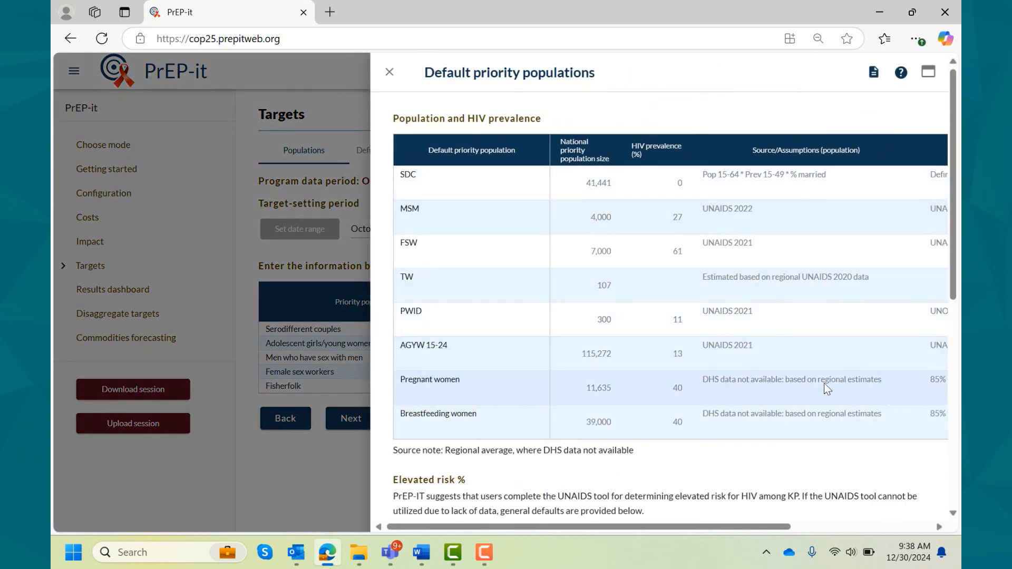
scroll(824, 383, "down", 4)
scroll(824, 384, "down", 3)
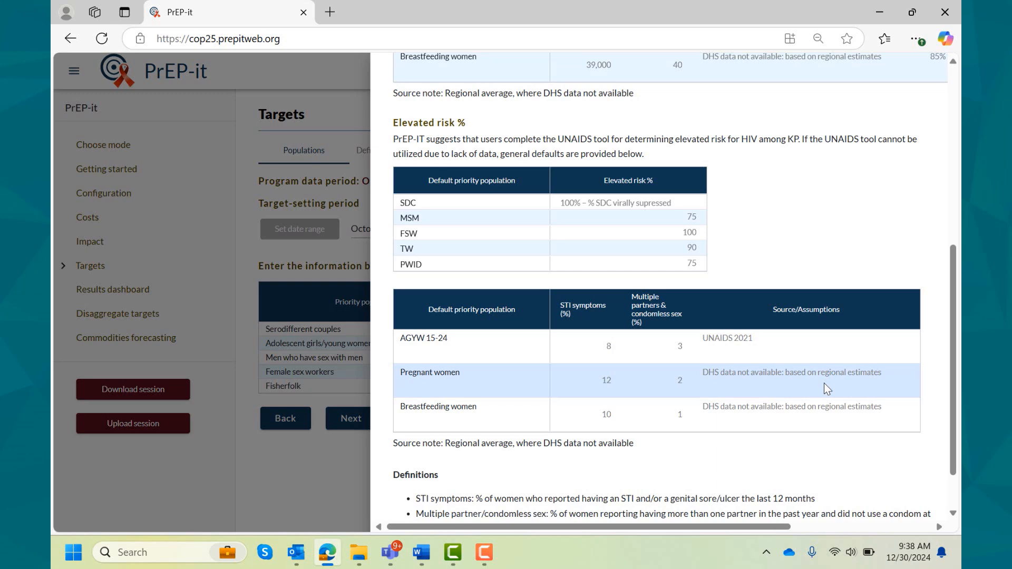
scroll(824, 383, "up", 6)
scroll(812, 369, "up", 1)
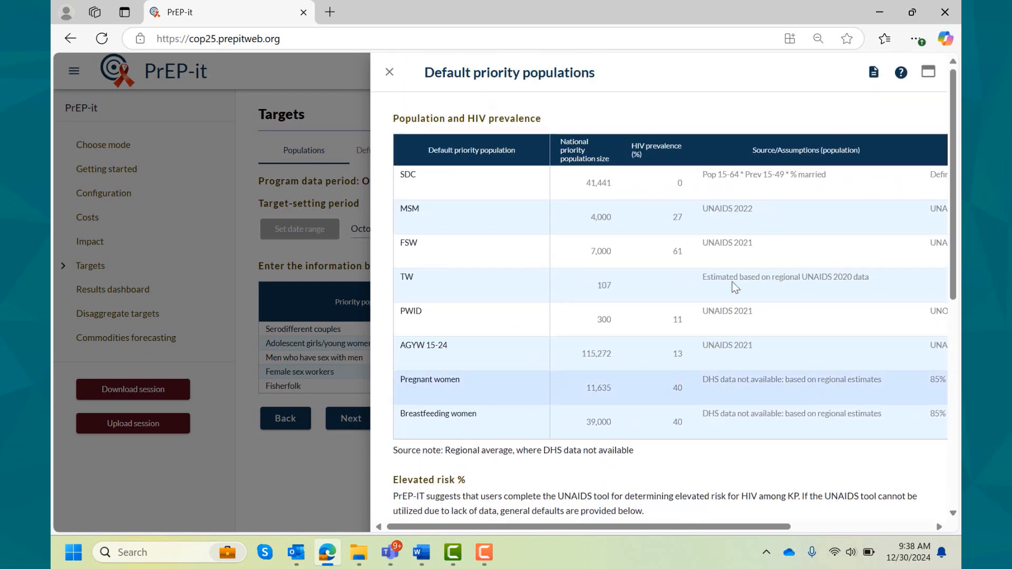
left_click(389, 71)
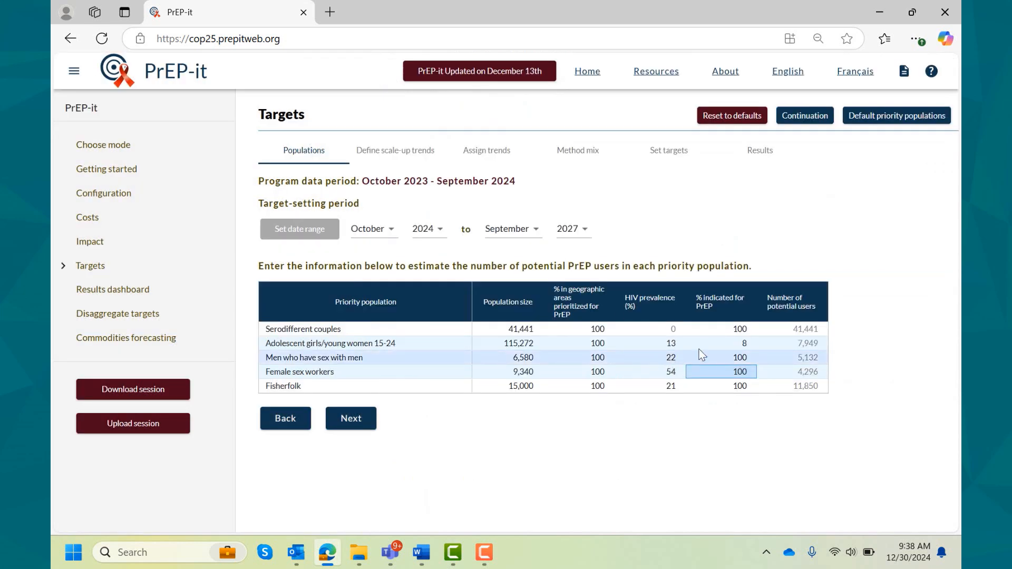
- Set the percentage indicated for PrEP to 20 for fisherfolk
left_click(729, 344)
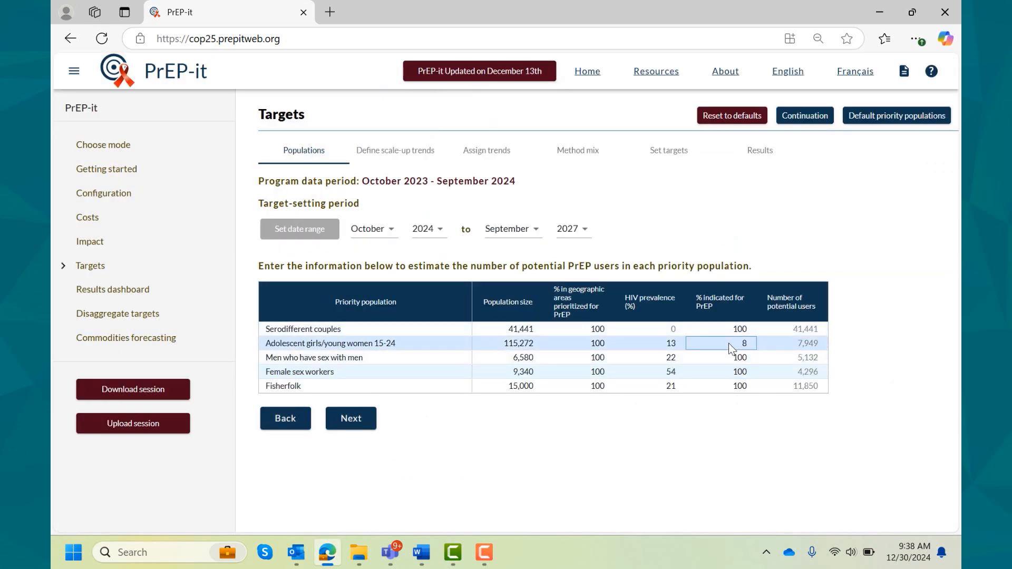
left_click(726, 387)
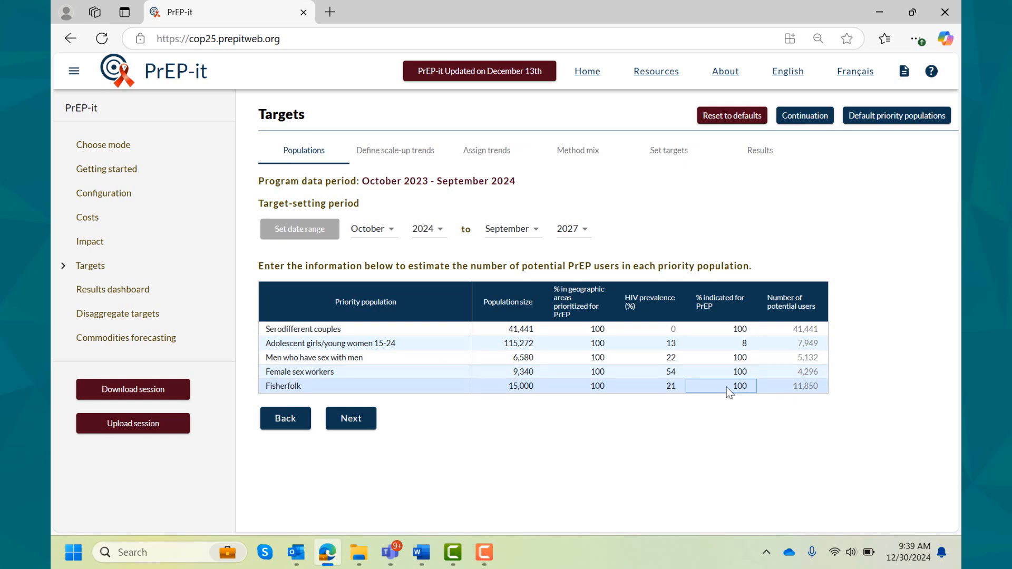
type("20")
key("Return")
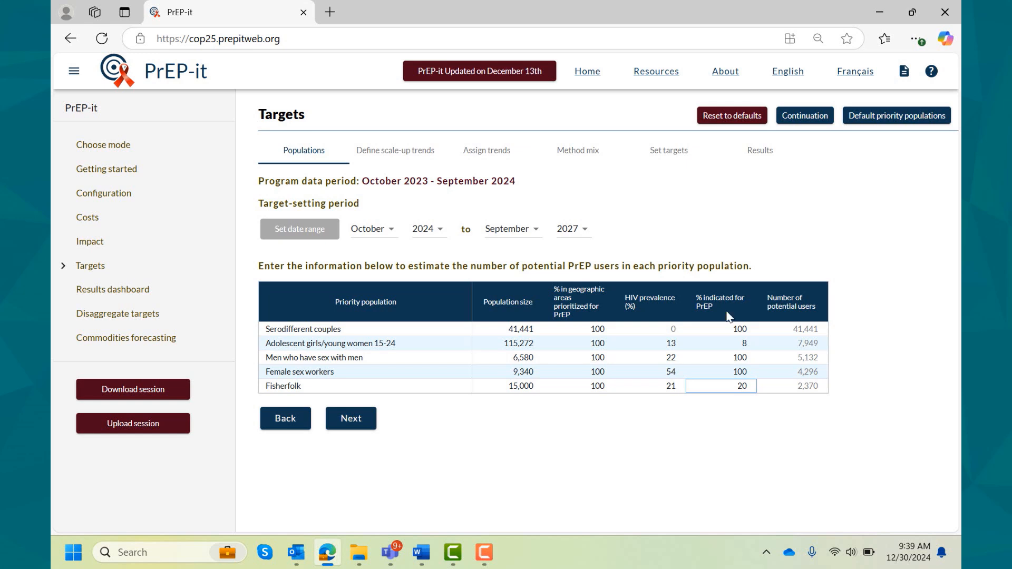
- Proceed to defining the scale-up trends and delete the S-shaped and Linear trends
left_click(351, 418)
scroll(356, 424, "down", 4)
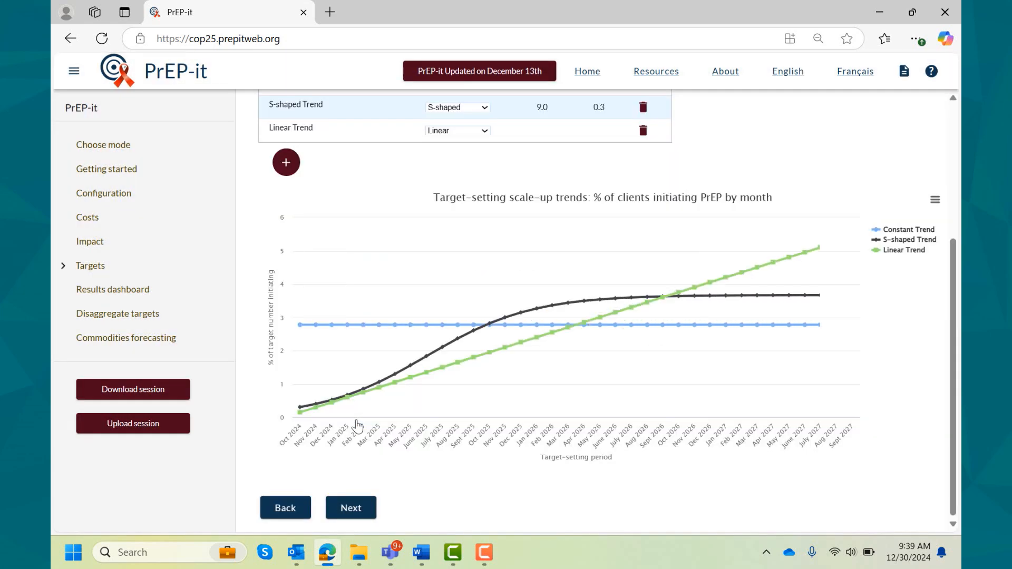
scroll(357, 424, "up", 4)
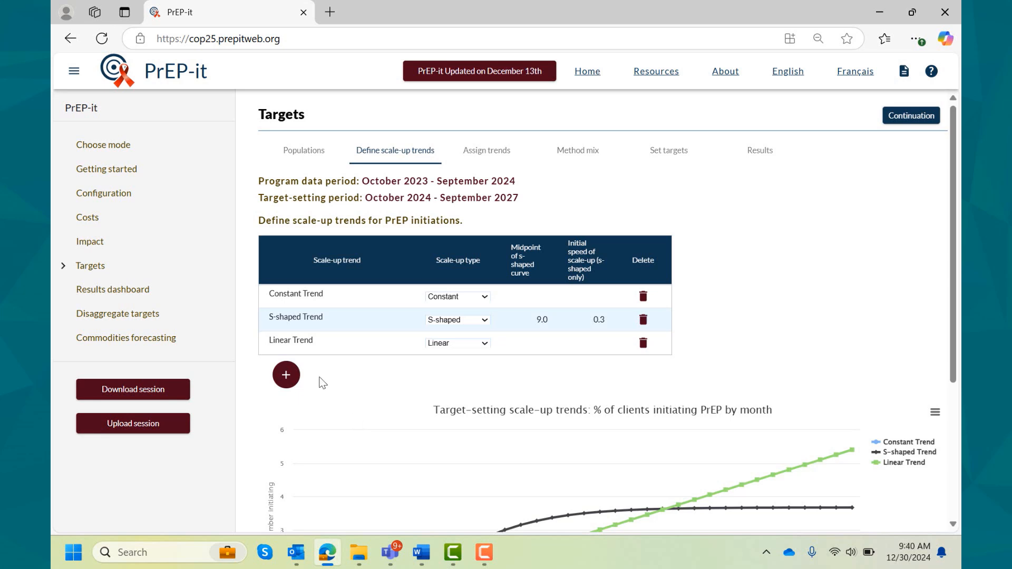
left_click(642, 322)
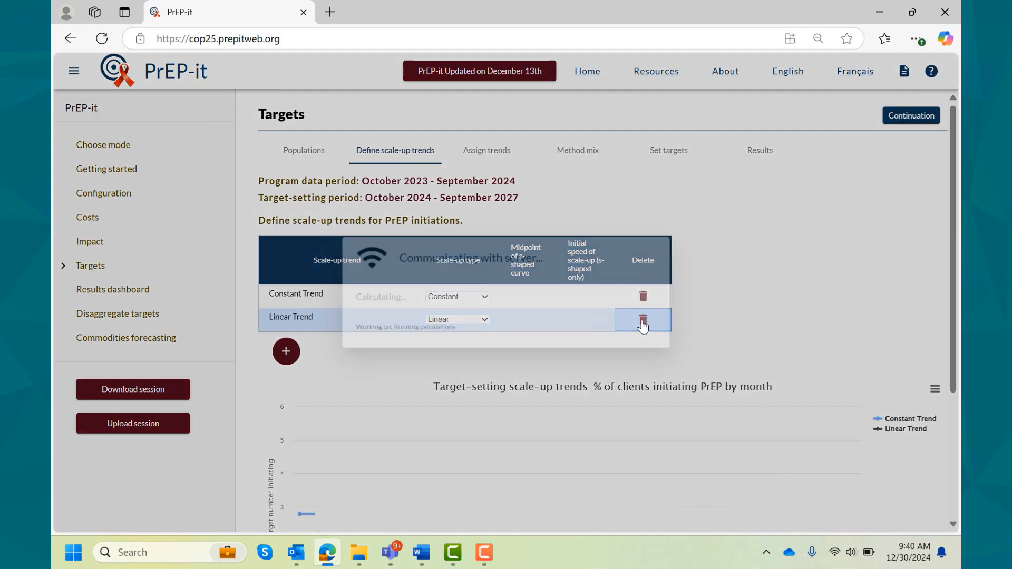
left_click(642, 322)
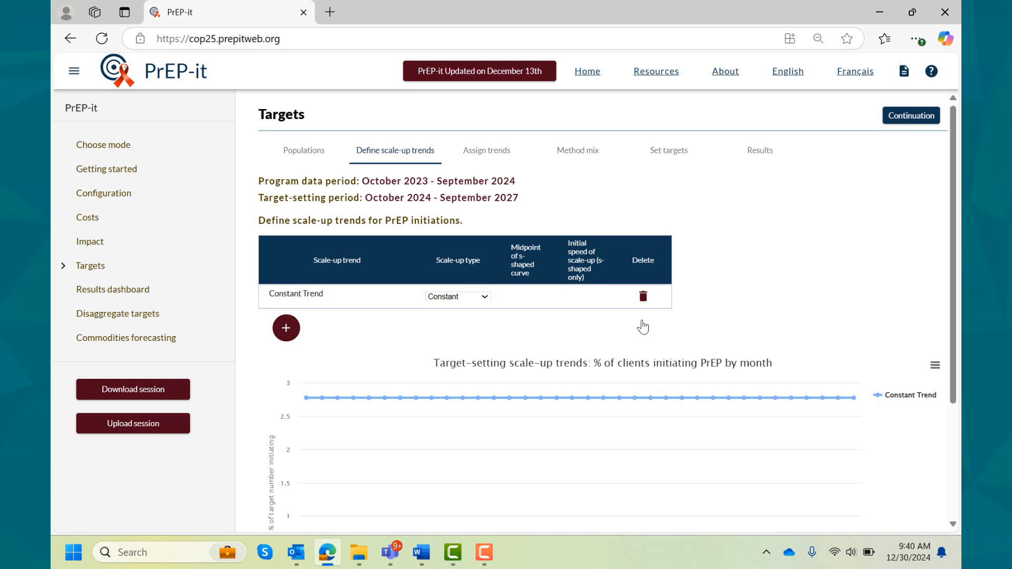
- Rename the remaining constant scale-up trend as SDCs
left_click(328, 297)
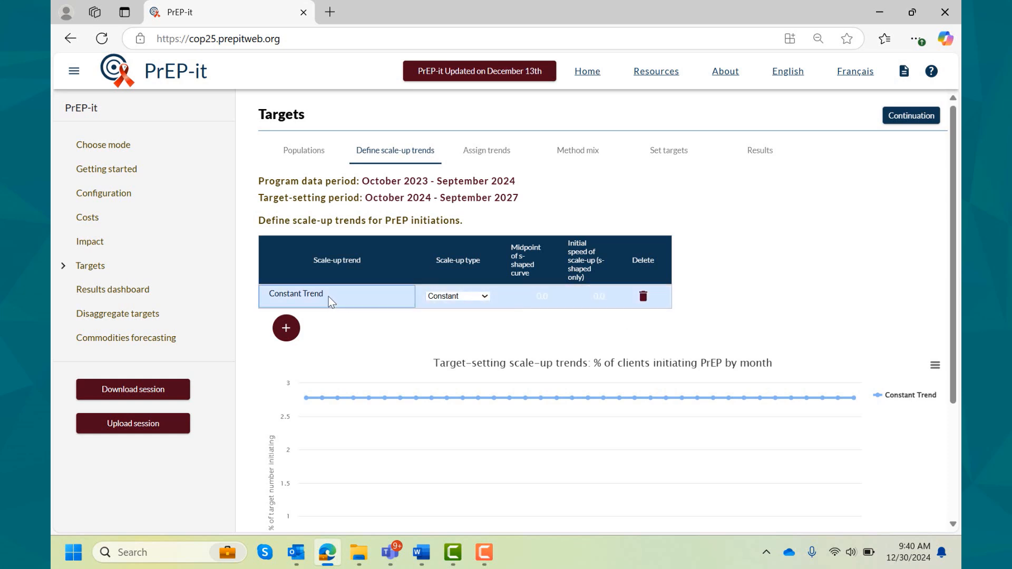
type("SDCs")
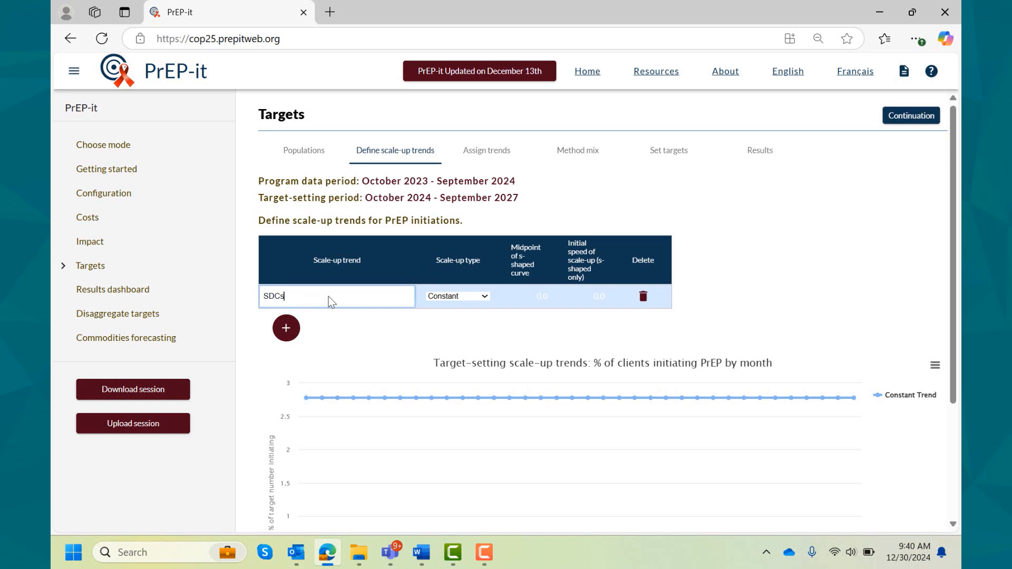
key("Return")
- Add a scale-up trend named Oral PrEP and set its scale-up type to S-shaped
left_click(285, 328)
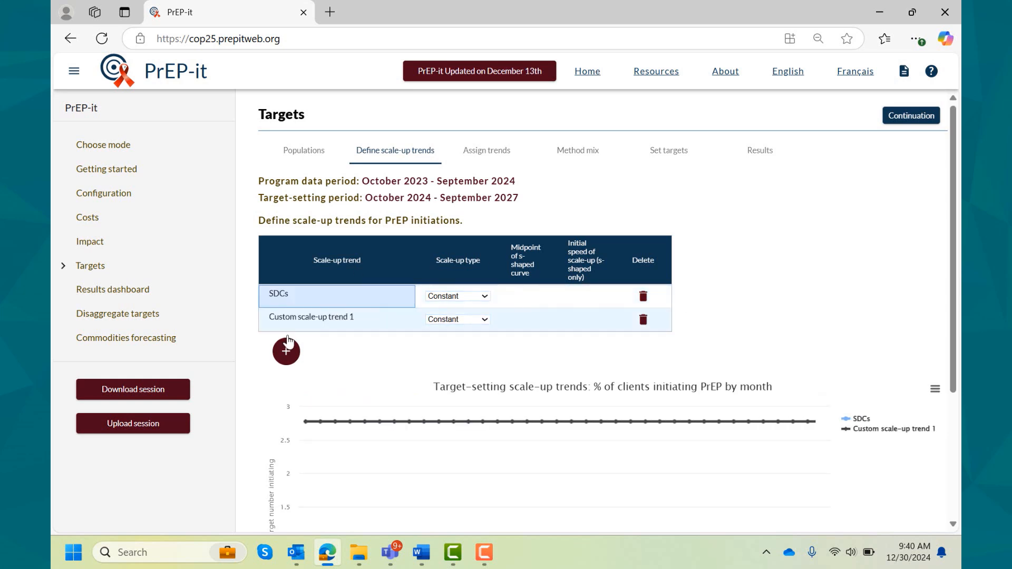
left_click(302, 322)
type("Oral PrEP")
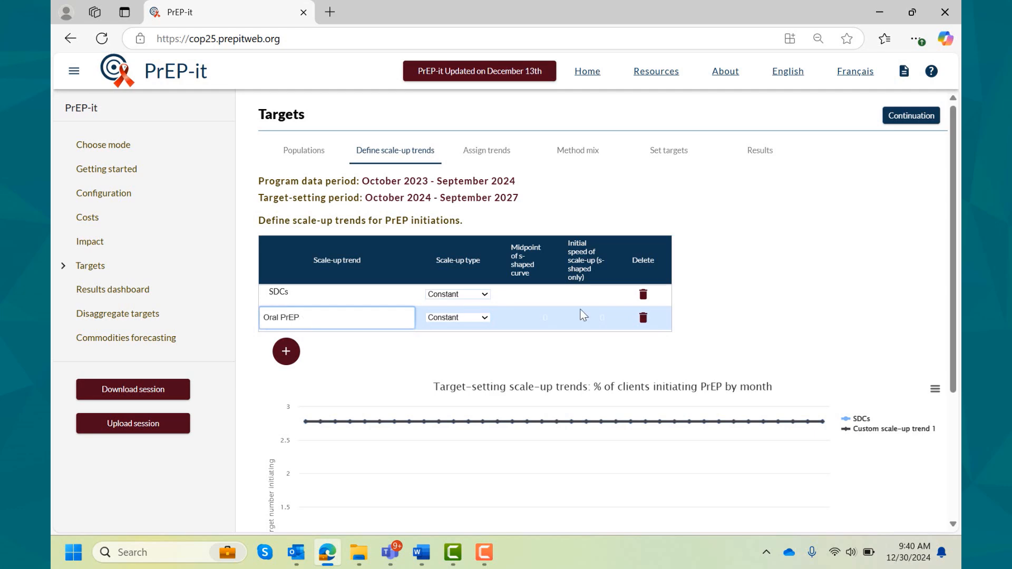
left_click(772, 316)
left_click(485, 325)
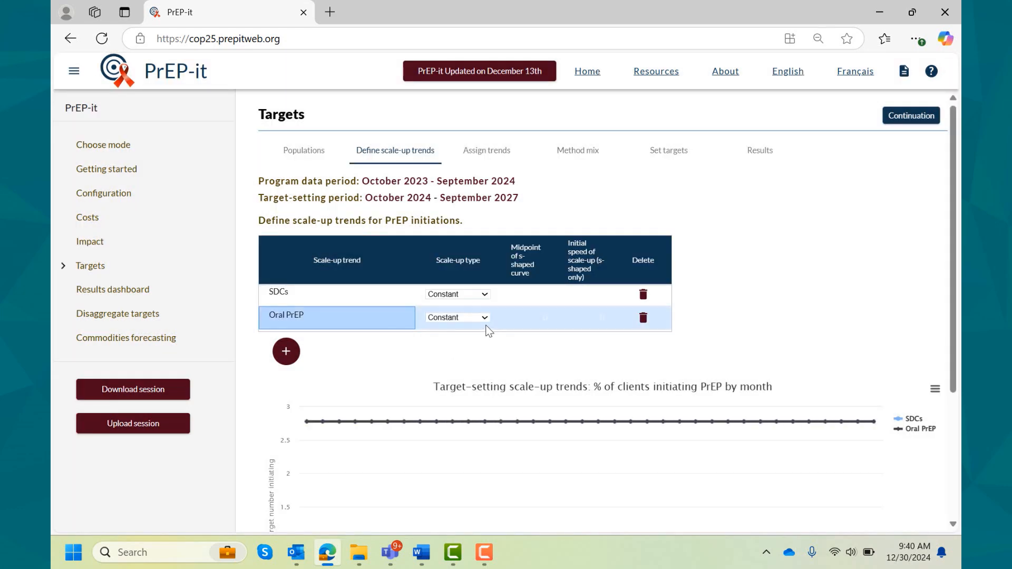
left_click(484, 323)
left_click(472, 335)
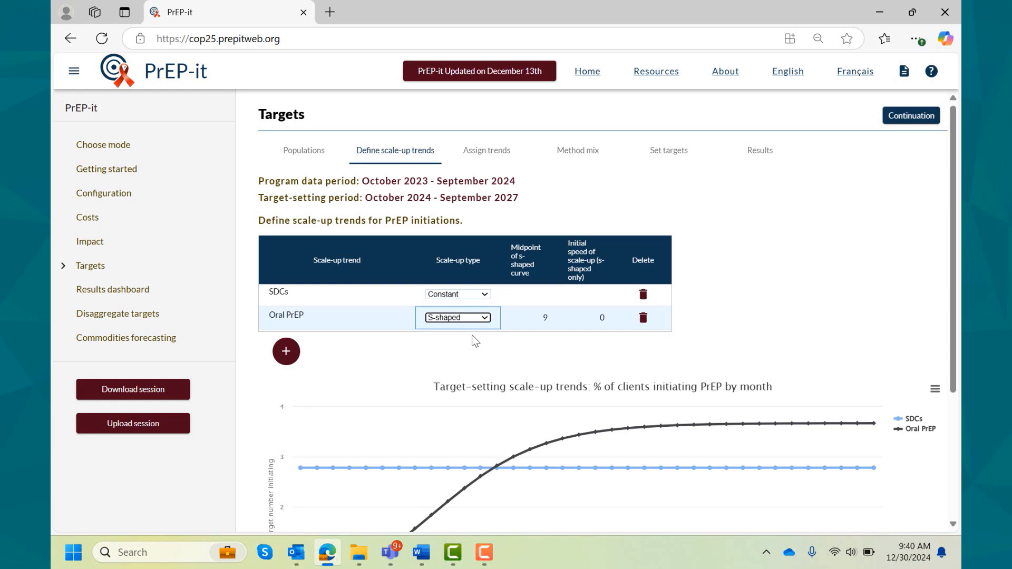
- Set the midpoint of the Oral PrEP trend's S-shaped curve to 2 and check the curve in the chart
left_click(536, 315)
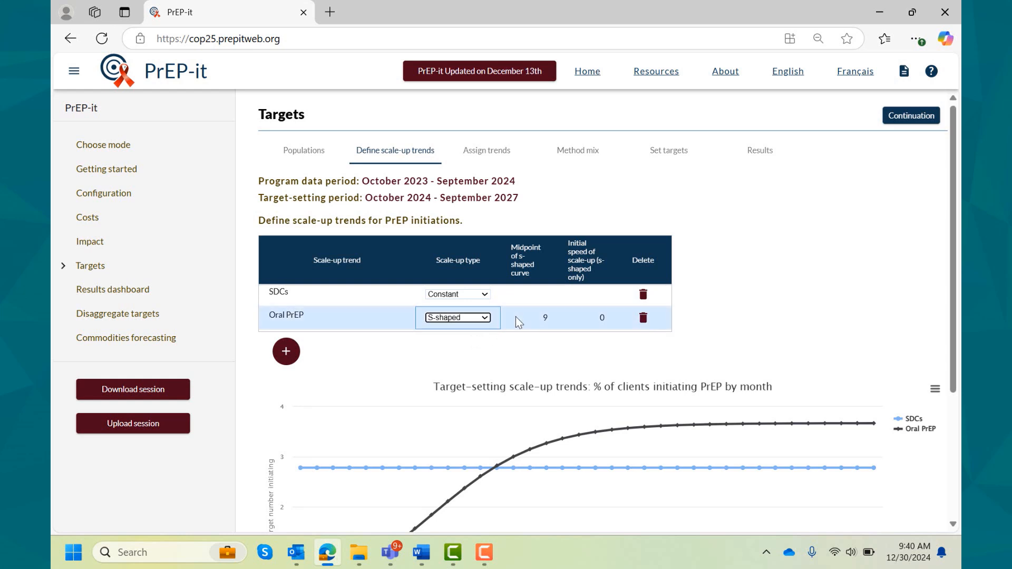
type("2")
key("Return")
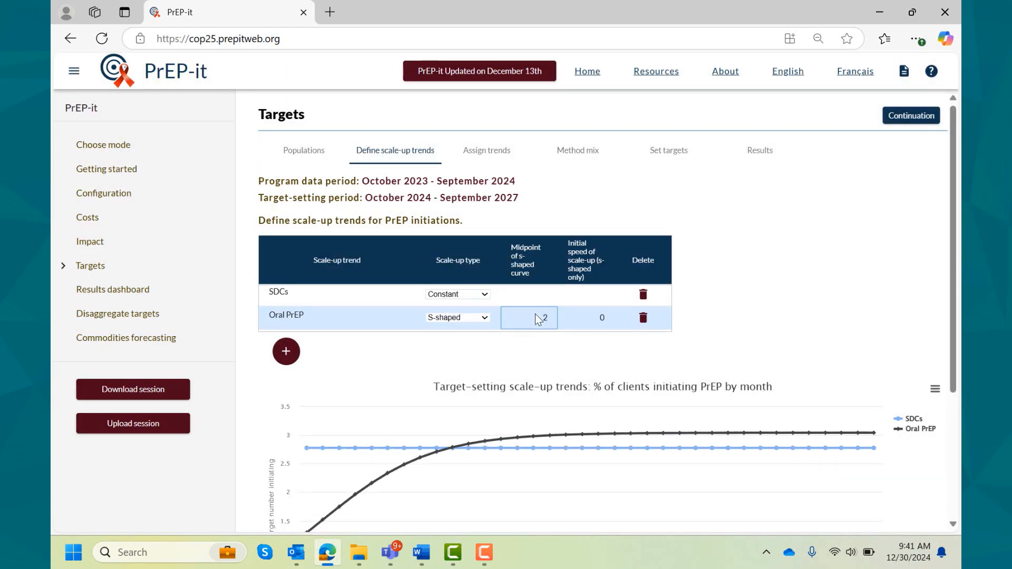
scroll(536, 314, "down", 1)
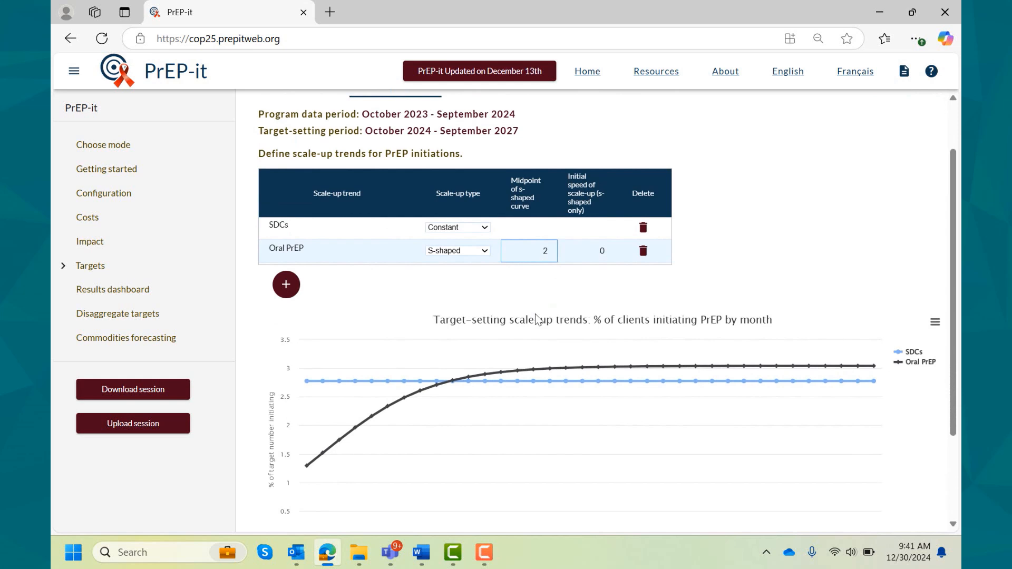
scroll(536, 314, "down", 1)
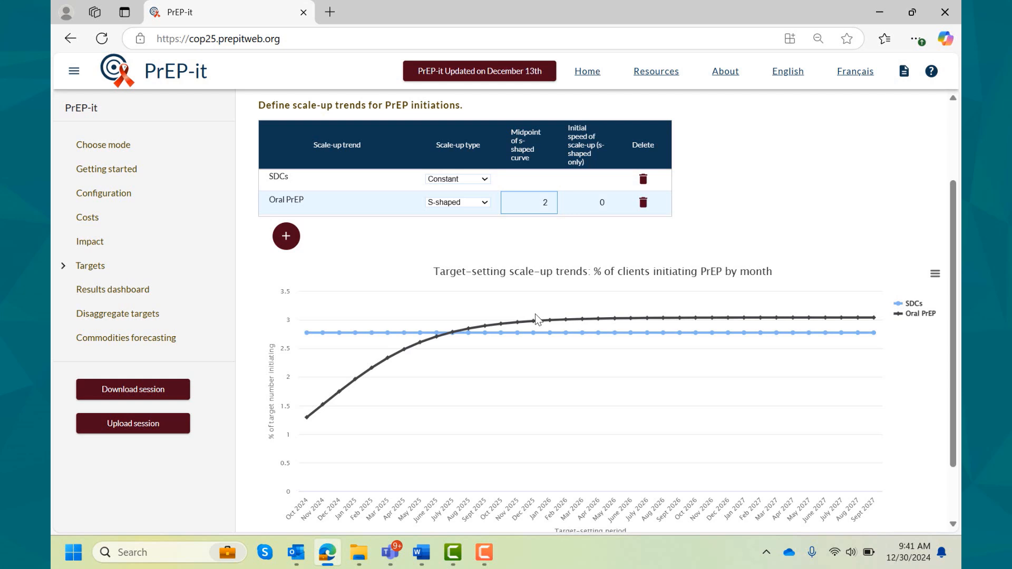
- Try an initial speed of scale-up of .9 for the Oral PrEP trend and view the effect on its curve
left_click(599, 208)
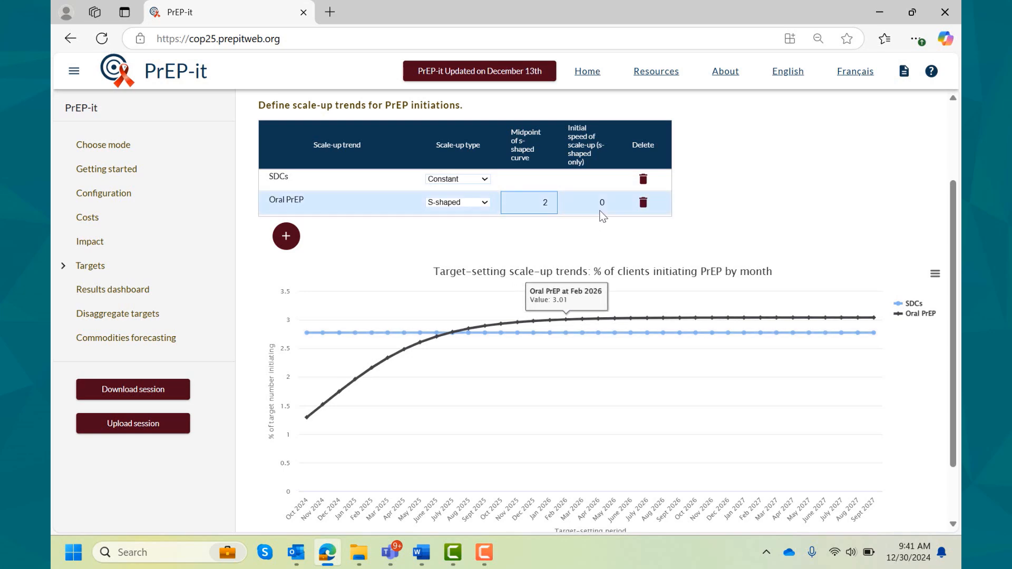
type("1")
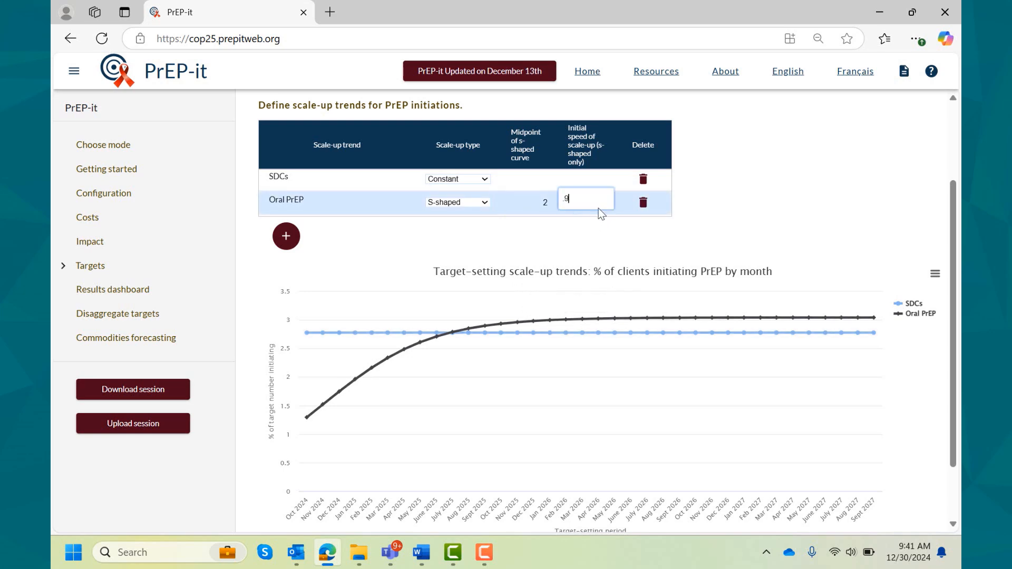
key("Return")
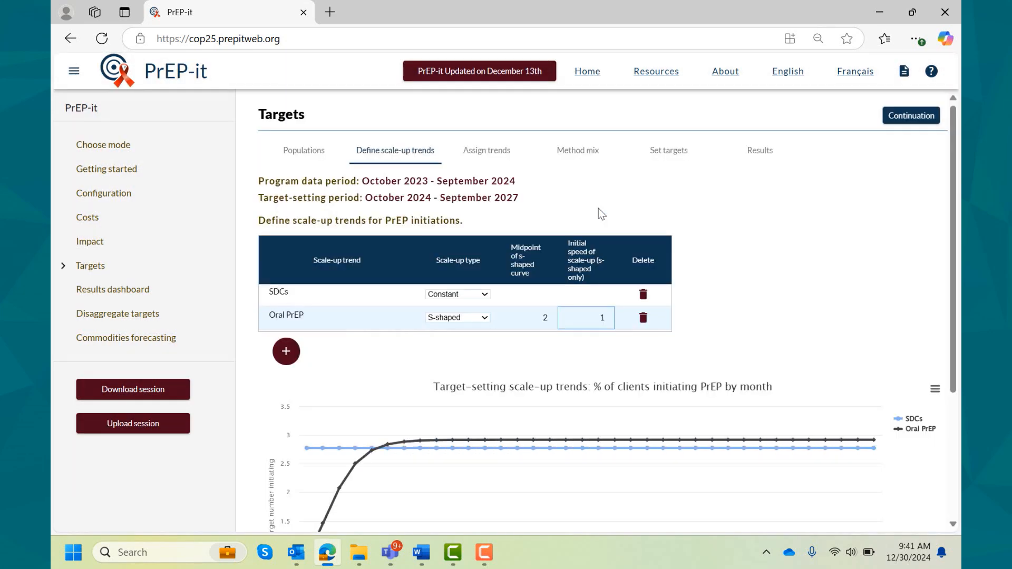
scroll(599, 211, "down", 1)
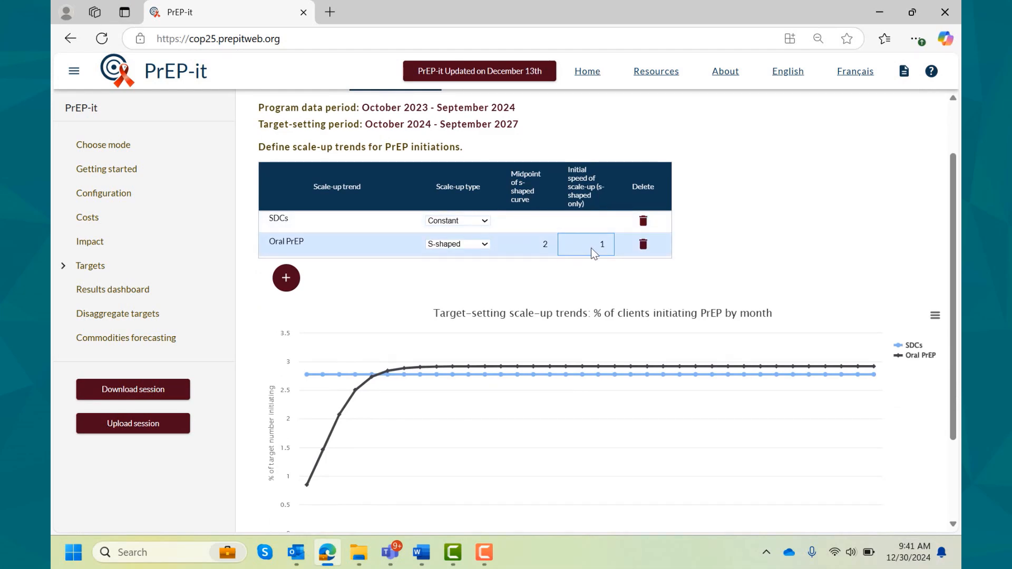
- Try an initial speed of scale-up of 0 for the Oral PrEP trend and view the effect on its curve
type("0")
key("Return")
scroll(594, 254, "down", 1)
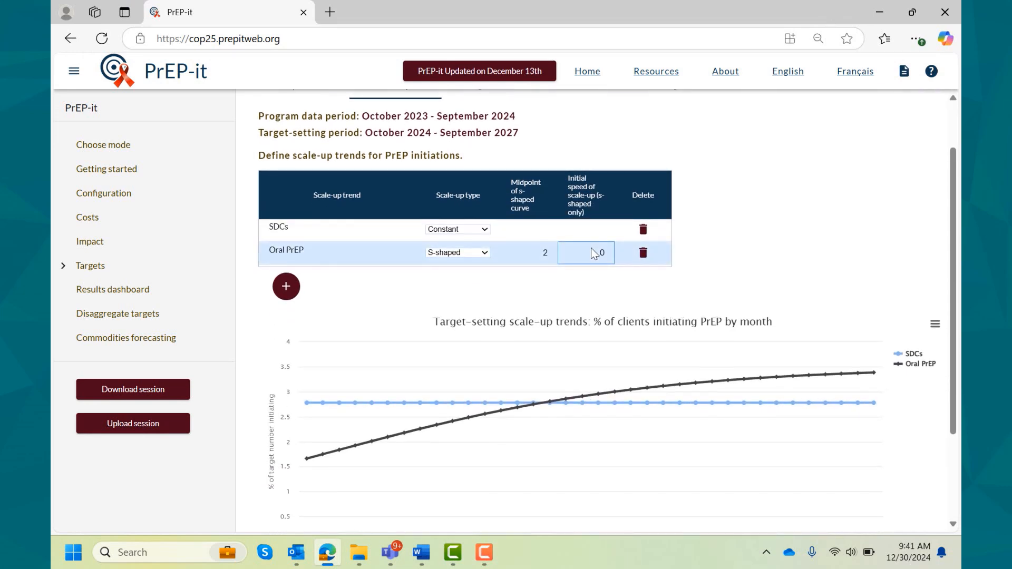
scroll(590, 248, "down", 1)
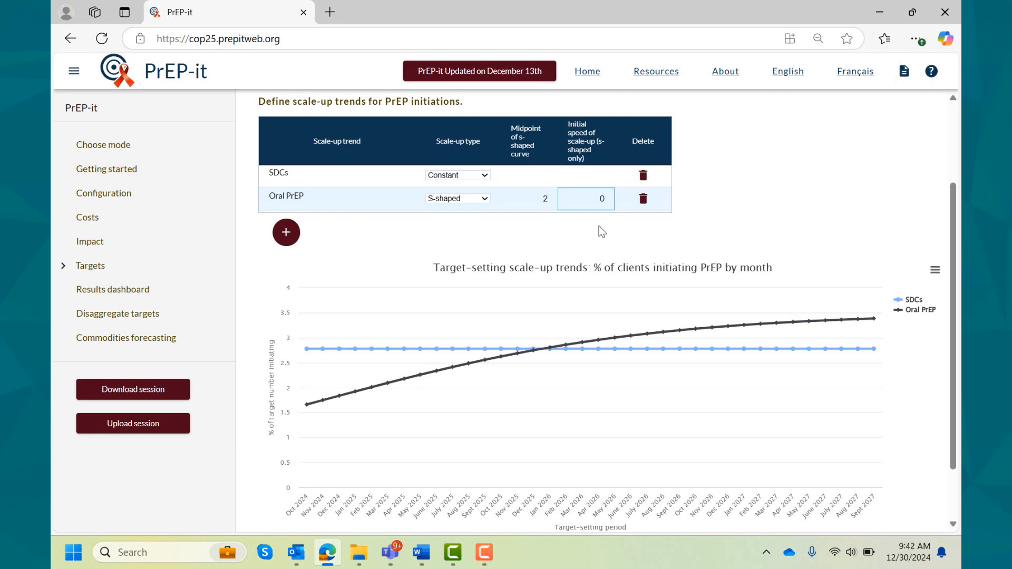
- Set the initial speed of scale-up for the Oral PrEP trend to .3 and check its curve in the chart
type(".3")
key("Return")
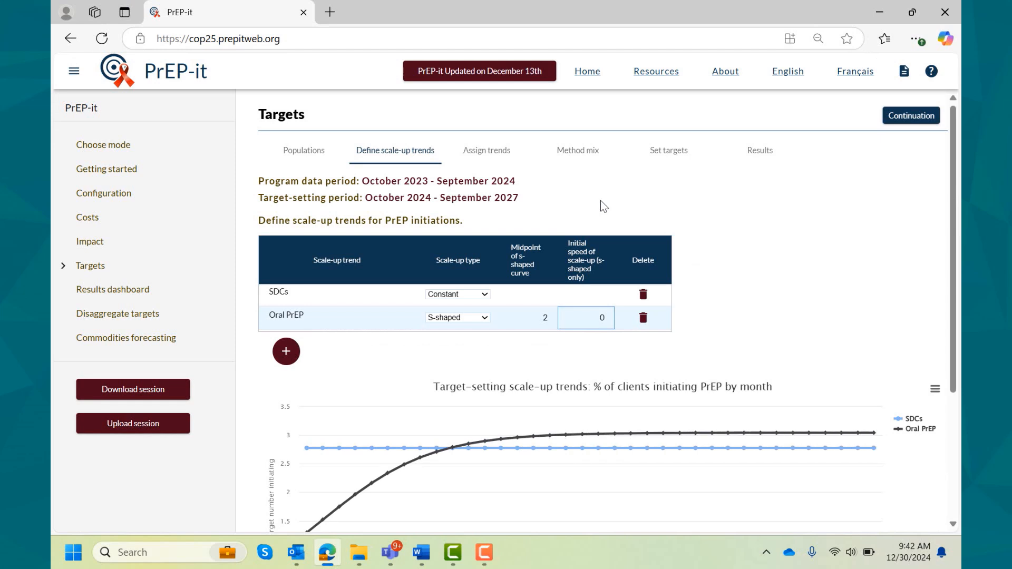
scroll(600, 200, "down", 2)
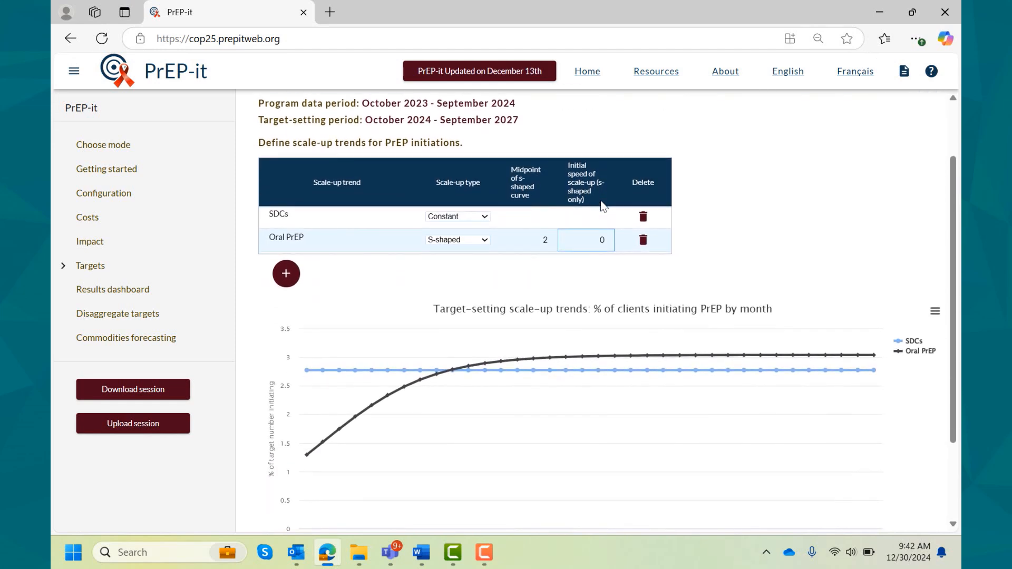
scroll(604, 206, "down", 2)
mouse_move(514, 293)
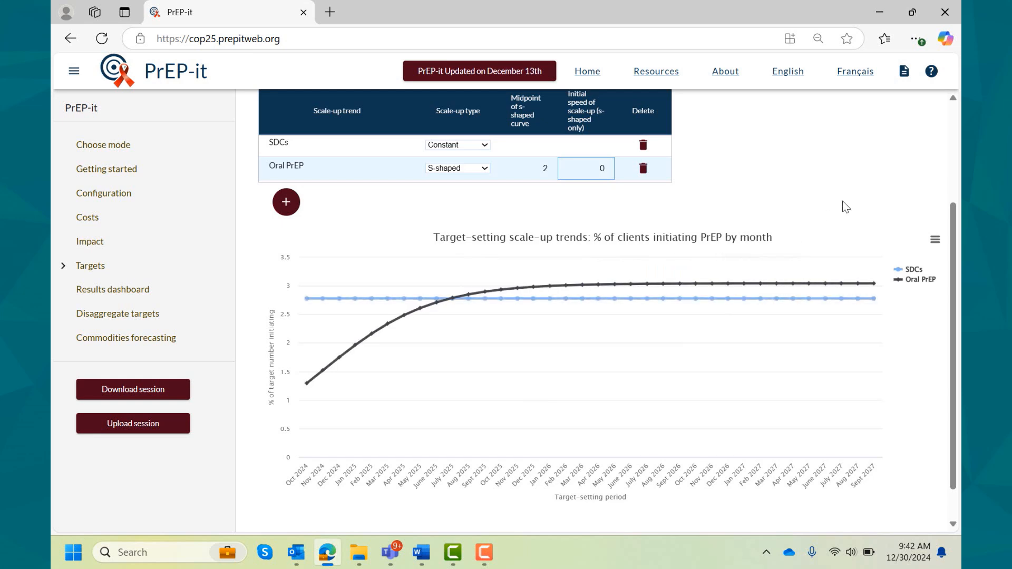
- Add a scale-up trend named CAB PrEP and set its scale-up type to S-shaped
left_click(290, 205)
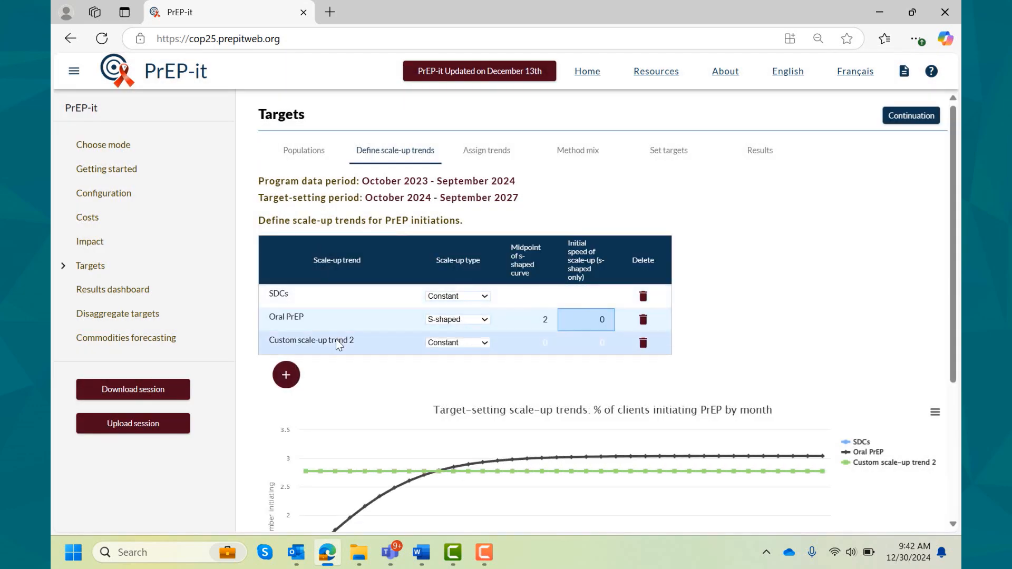
left_click(338, 345)
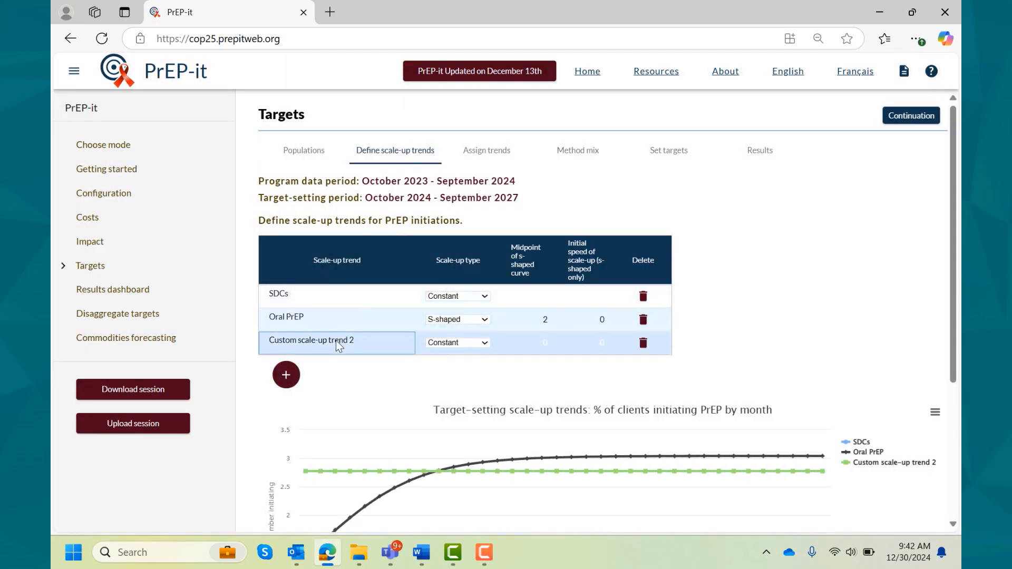
type("CAB PrEP")
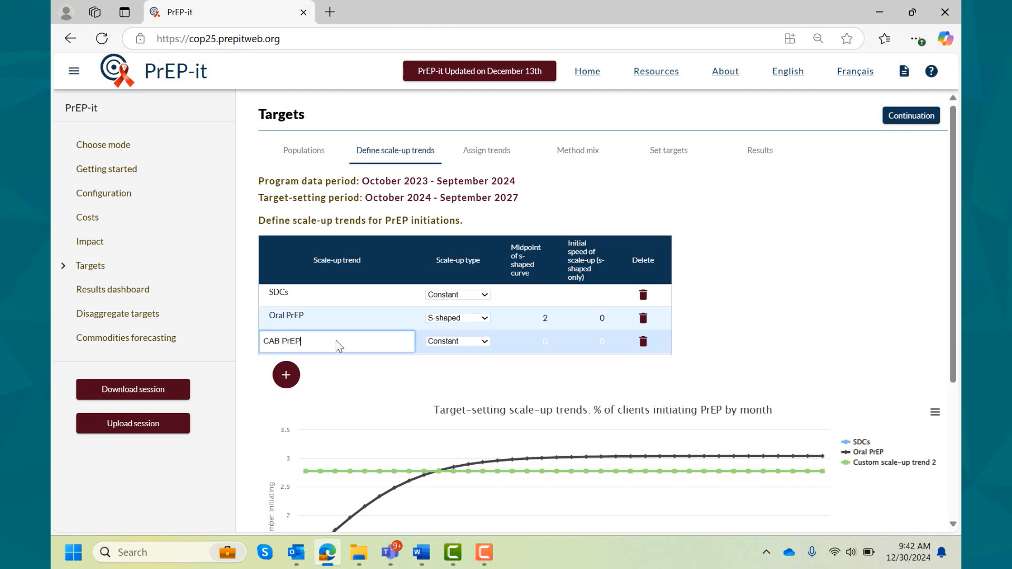
left_click(489, 341)
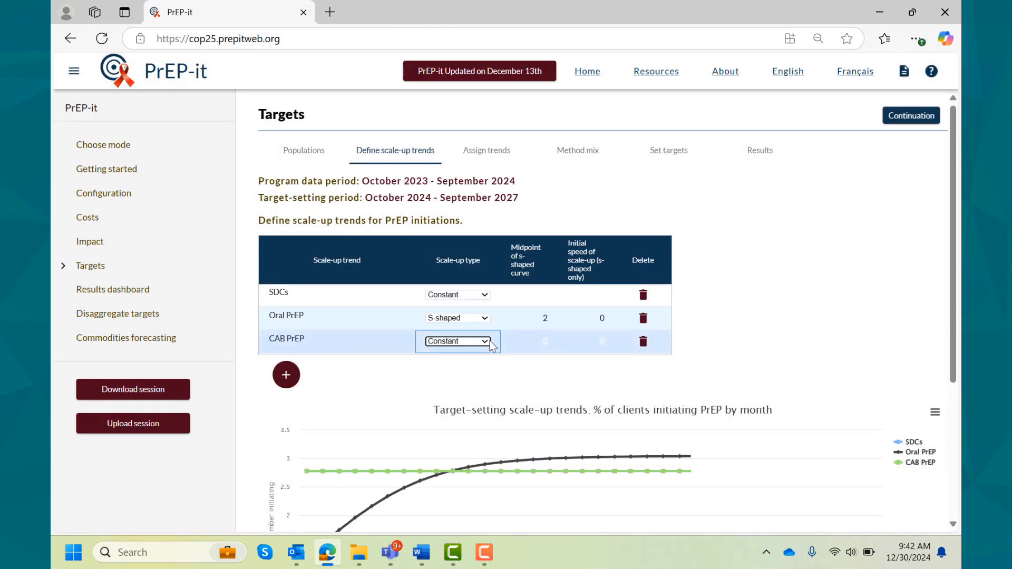
left_click(489, 341)
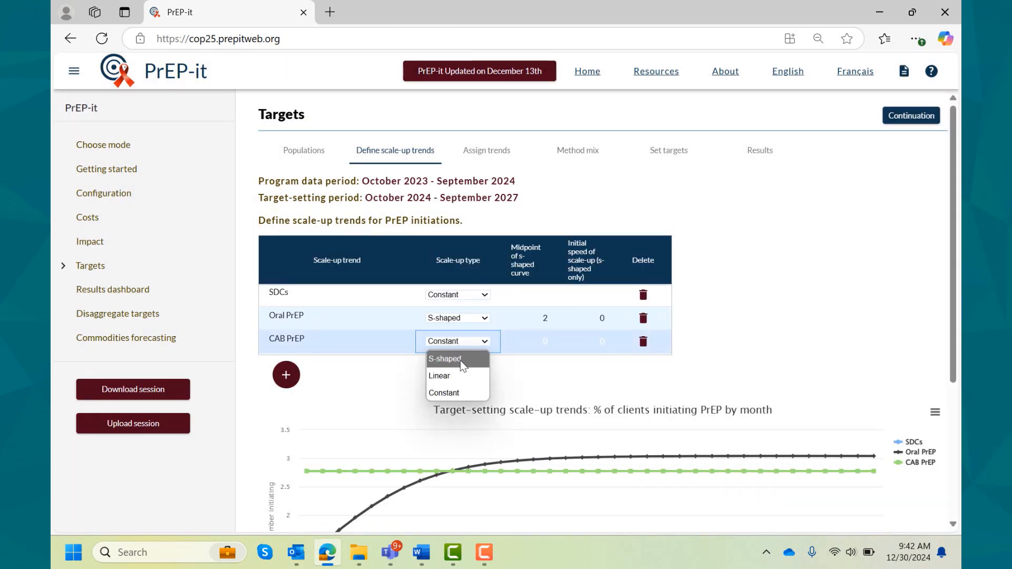
left_click(462, 361)
scroll(649, 361, "down", 3)
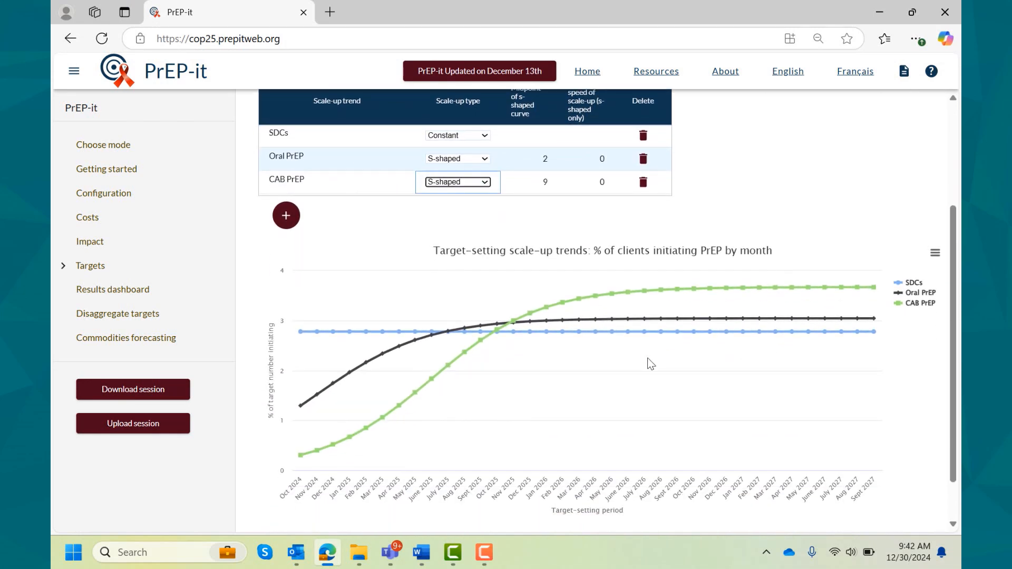
scroll(649, 363, "up", 1)
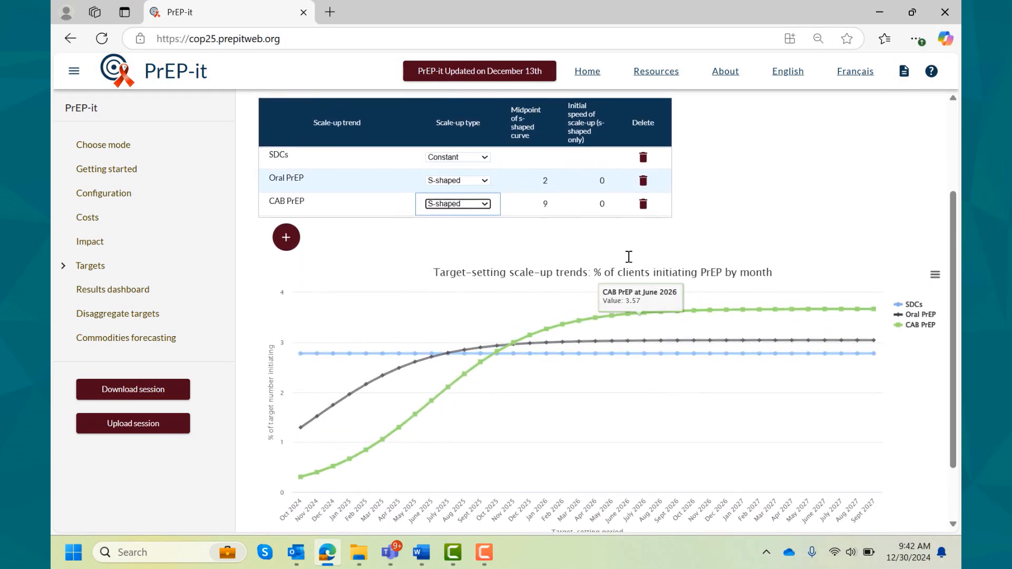
- Set the midpoint of the CAB PrEP trend's S-shaped curve to 18 and check the curve in the chart
left_click(547, 206)
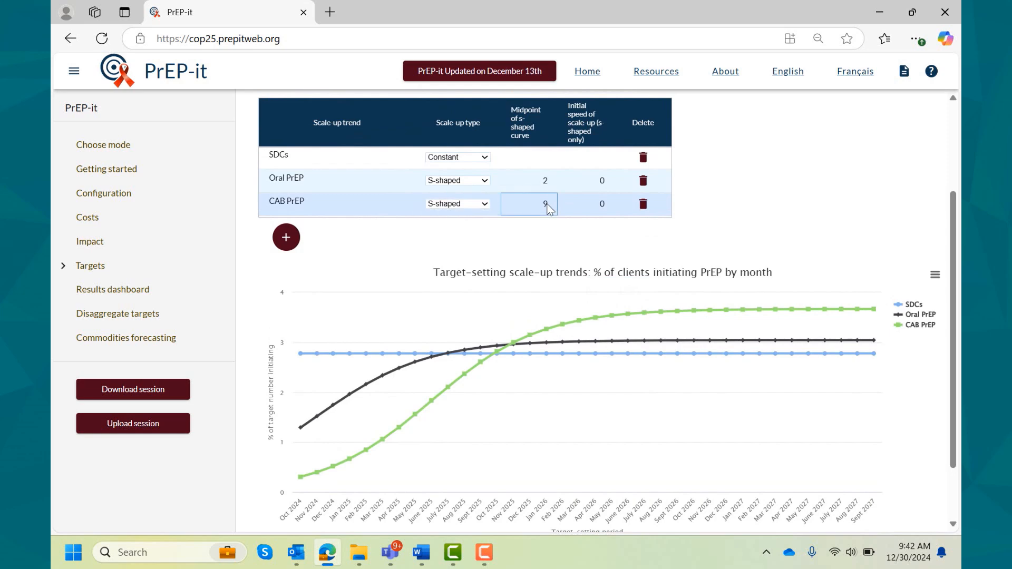
type("18")
key("Return")
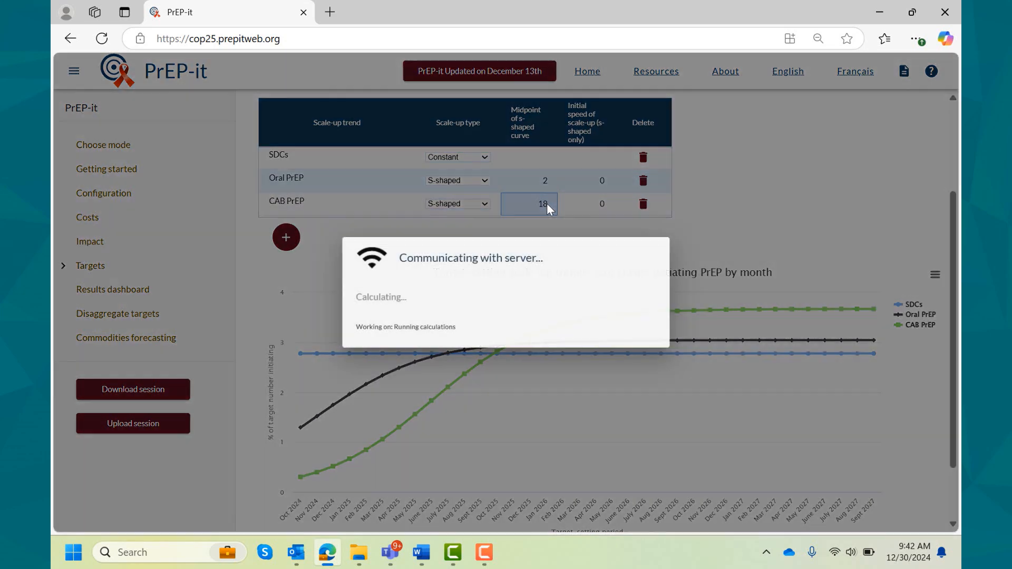
scroll(547, 205, "down", 3)
scroll(550, 210, "down", 1)
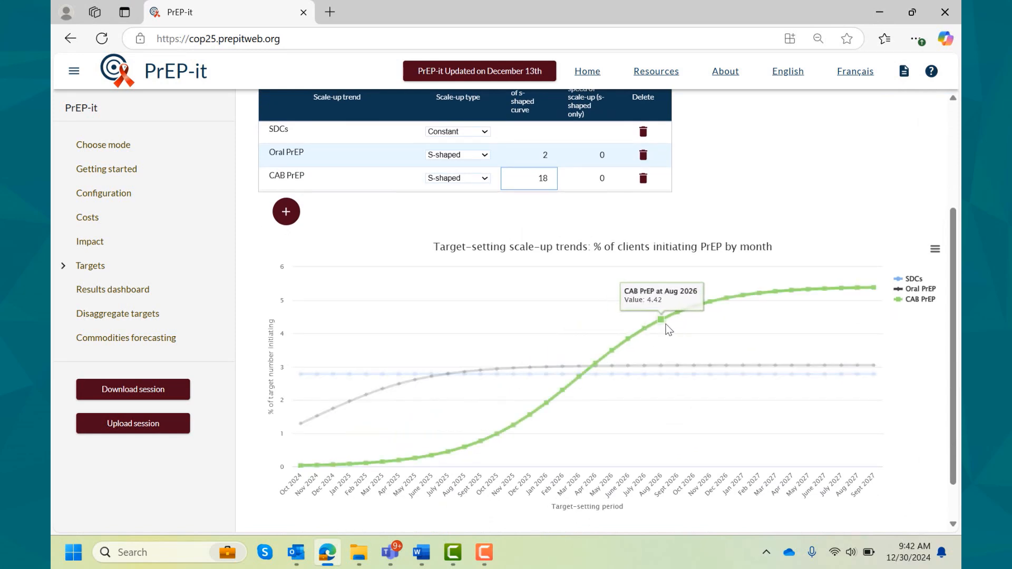
- Set the initial speed of scale-up for the CAB PrEP trend to 1
left_click(599, 181)
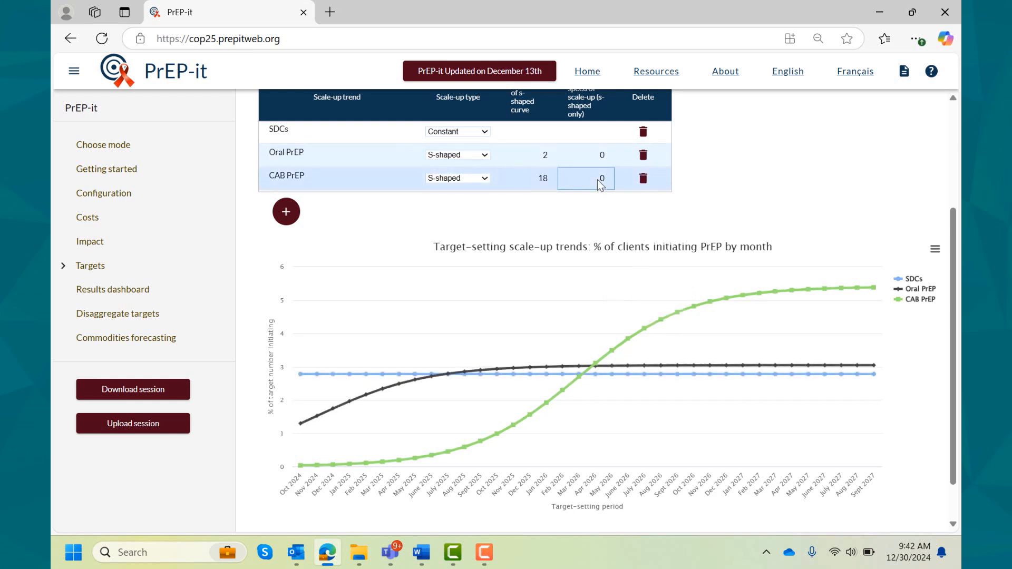
double_click(605, 179)
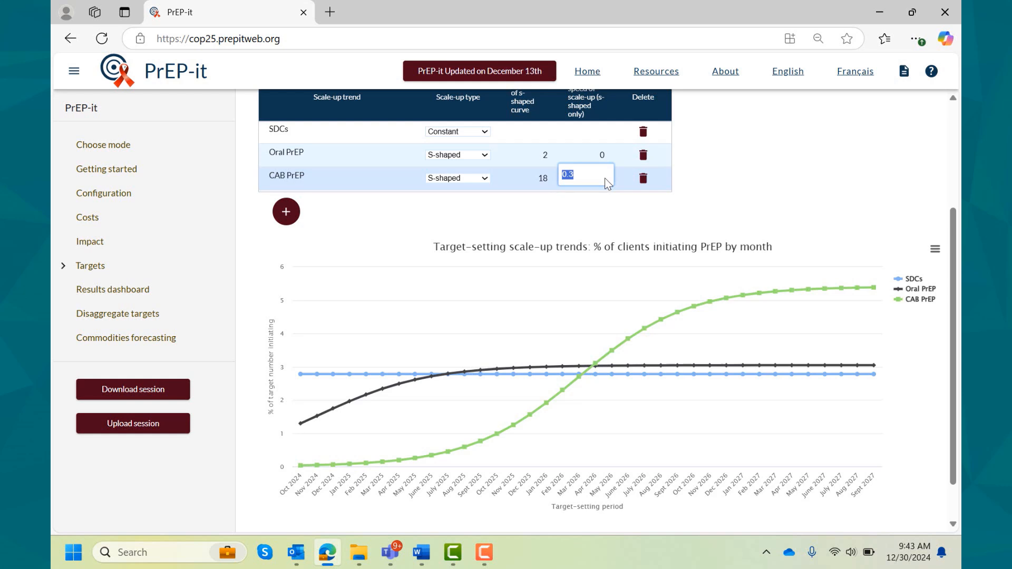
type("1")
key("Return")
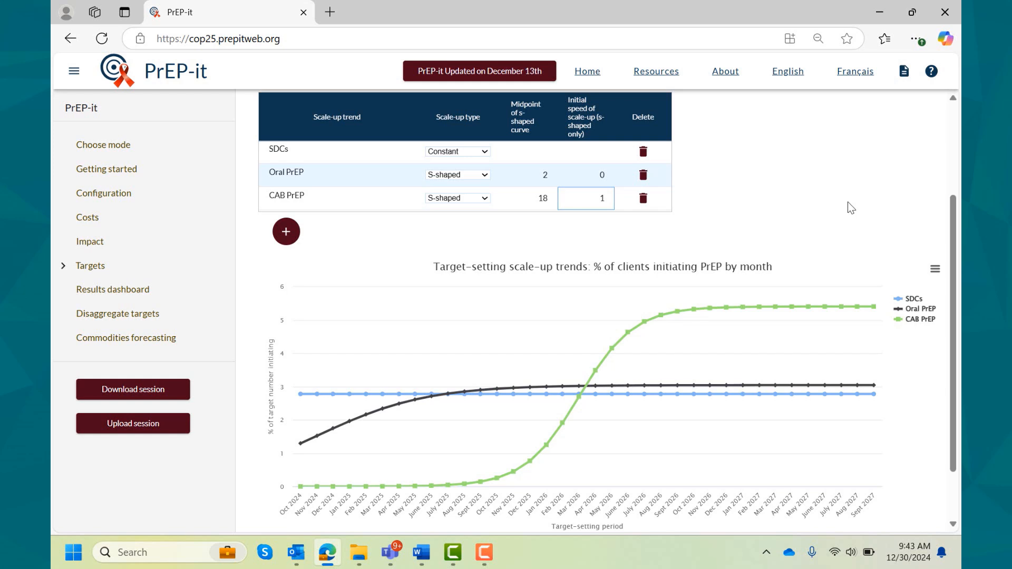
- Finish defining the scale-up trends and proceed to assigning them to the priority populations
scroll(854, 197, "down", 1)
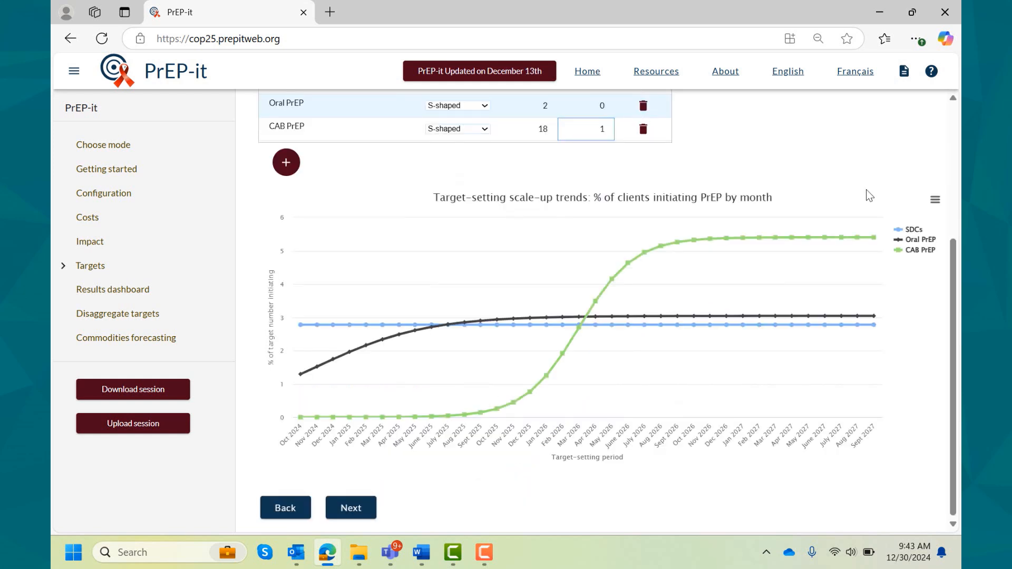
left_click(347, 507)
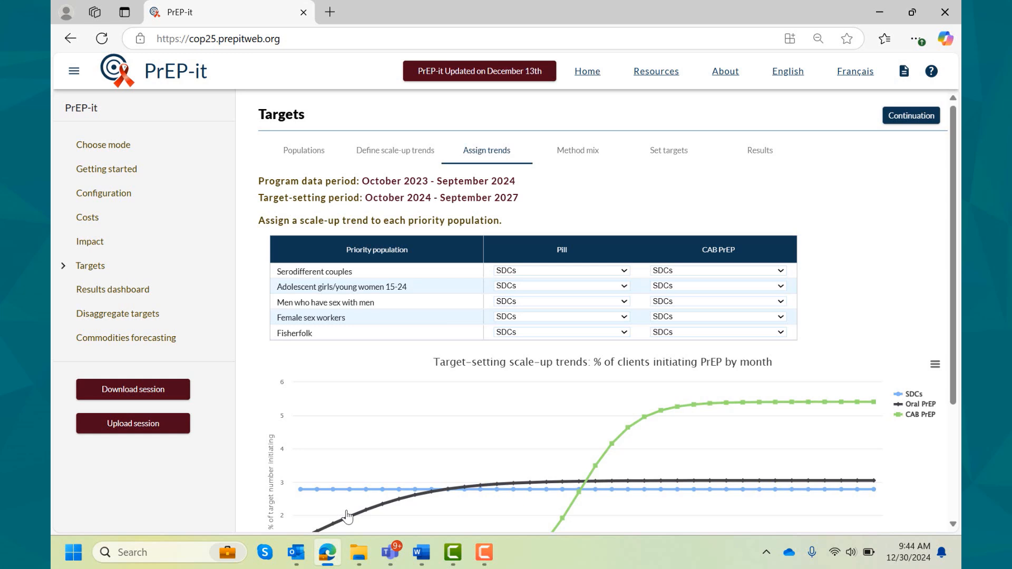
- Assign the CAB PrEP scale-up trend to serodifferent couples for the CAB PrEP method
scroll(347, 517, "down", 2)
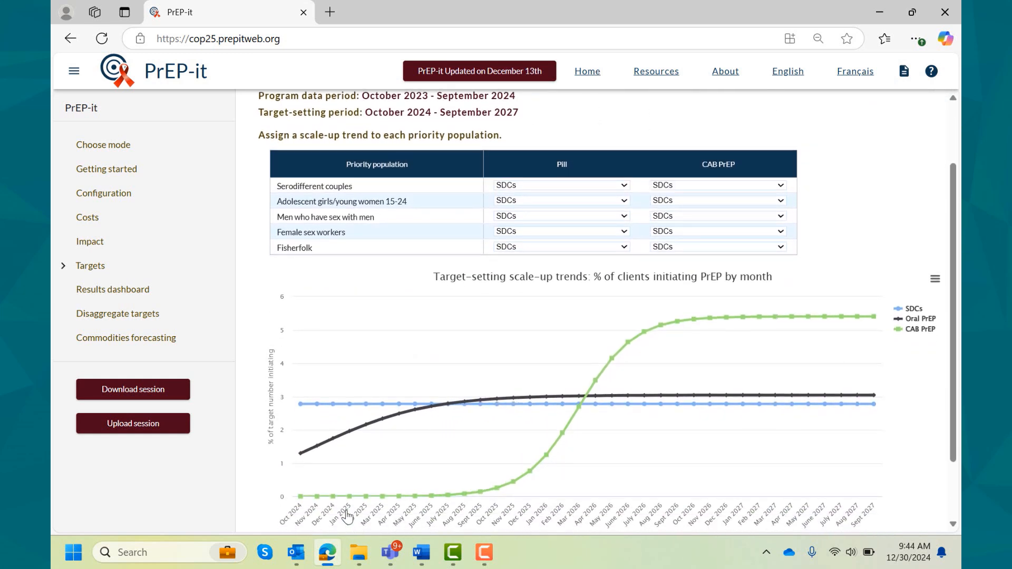
scroll(347, 516, "down", 1)
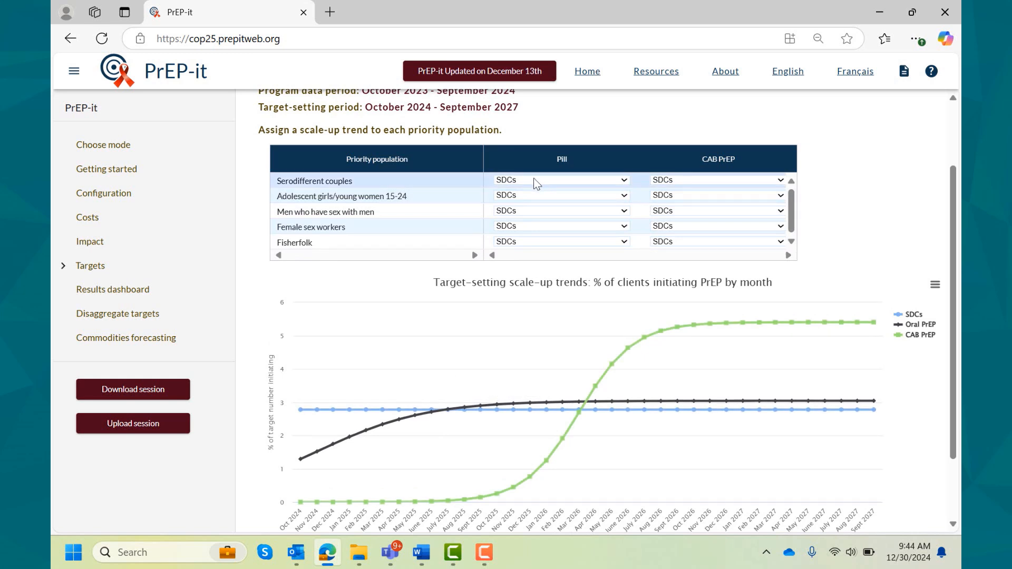
left_click(780, 180)
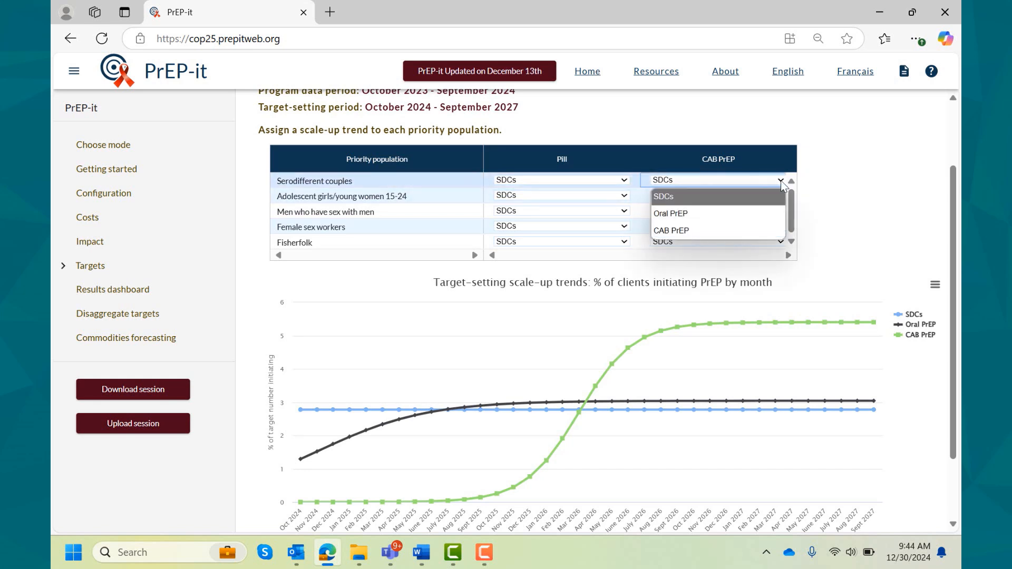
left_click(730, 230)
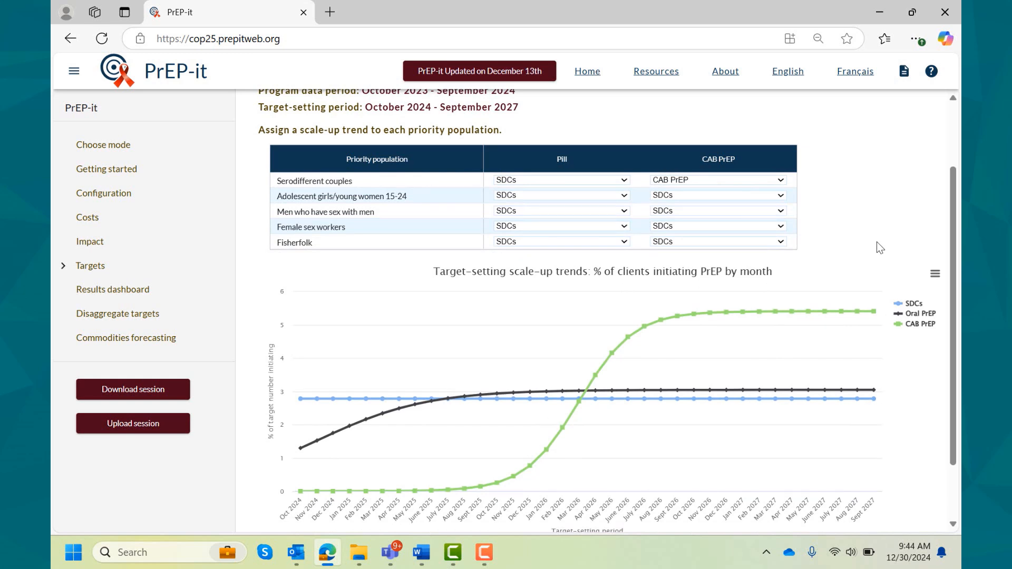
- Assign the Oral PrEP trend to the pill for adolescent girls/young women, men who have sex with men, female sex workers and fisherfolk
left_click(624, 196)
left_click(584, 228)
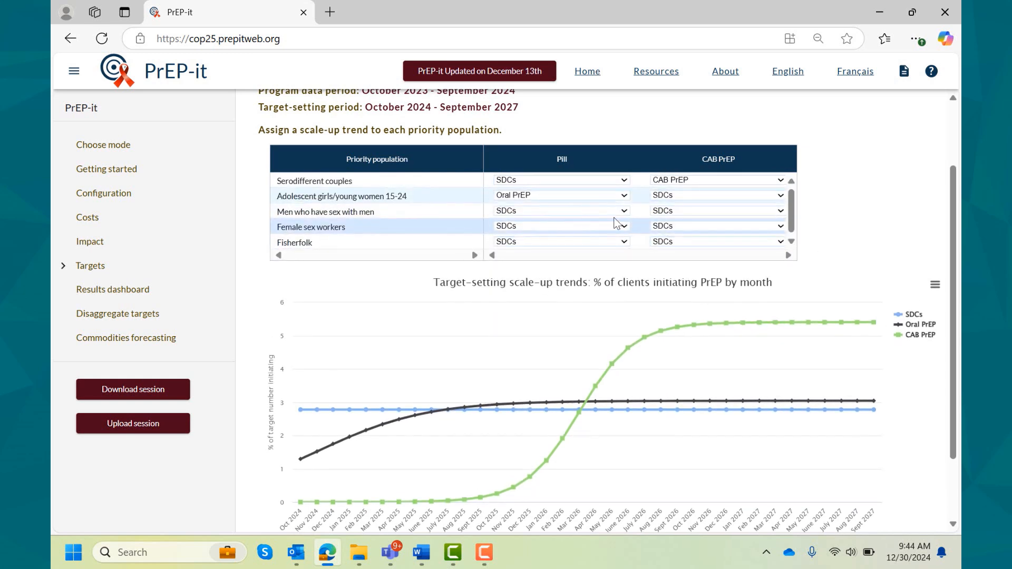
left_click(626, 214)
left_click(581, 244)
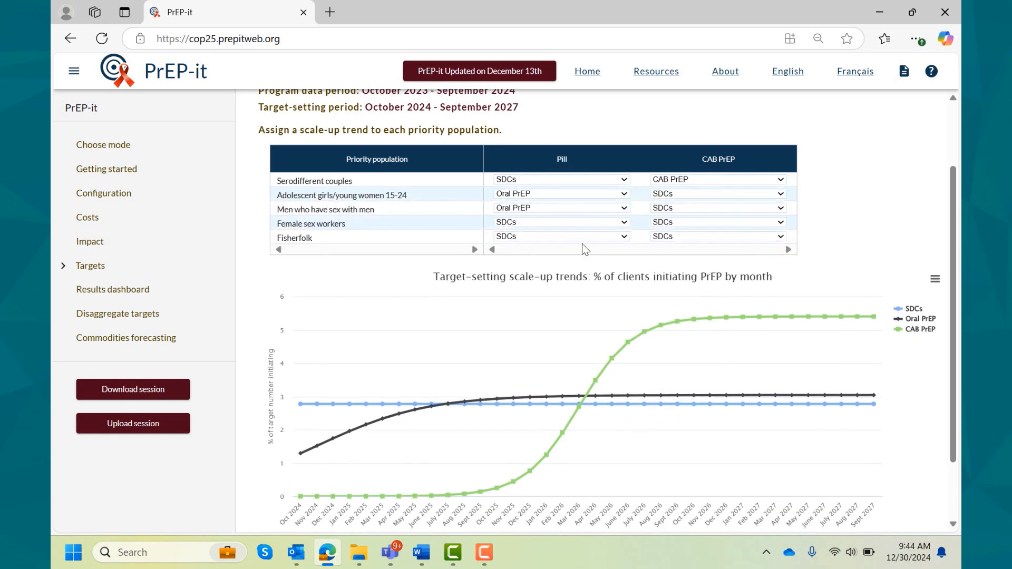
left_click(625, 227)
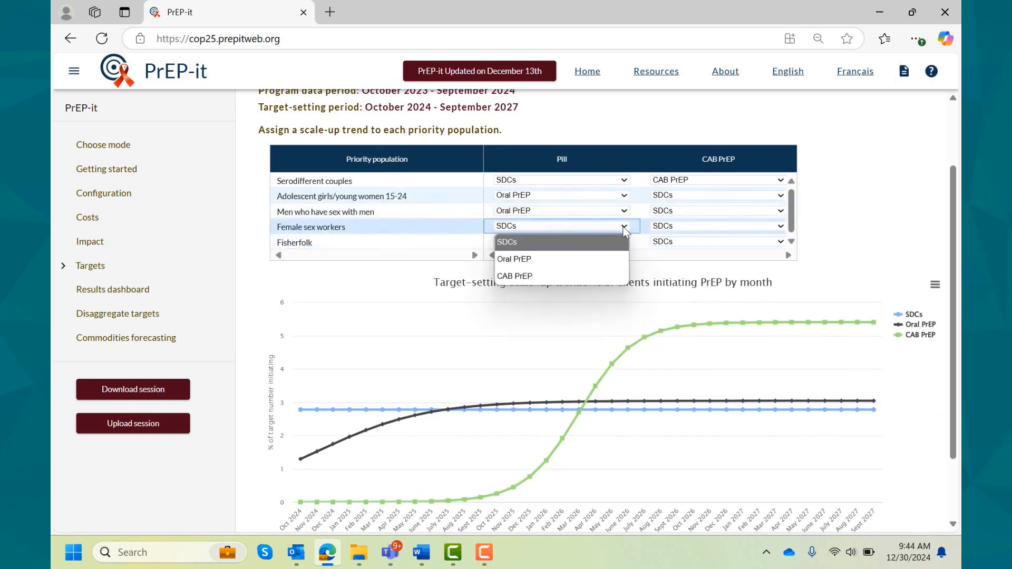
left_click(580, 256)
left_click(625, 241)
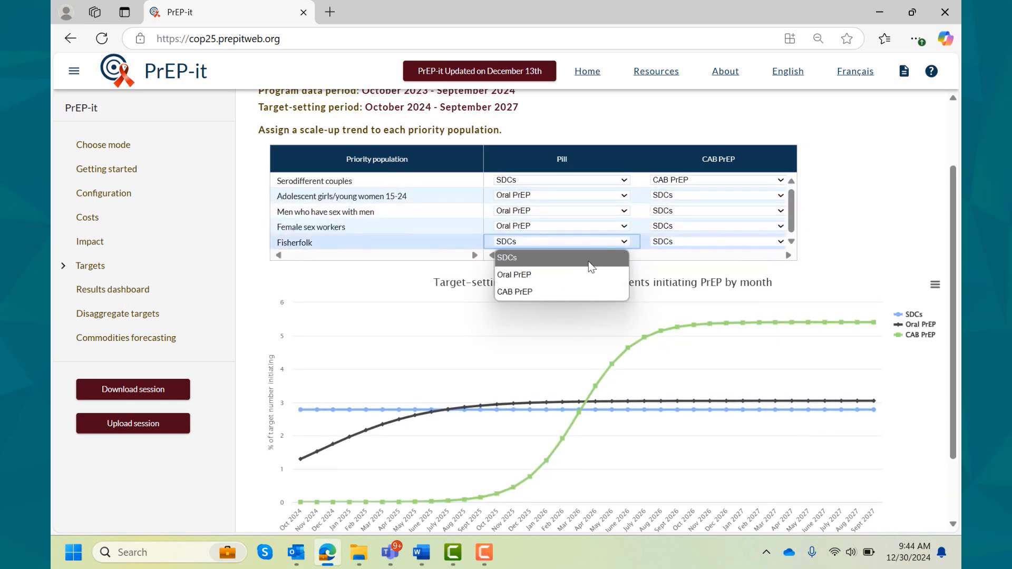
left_click(580, 275)
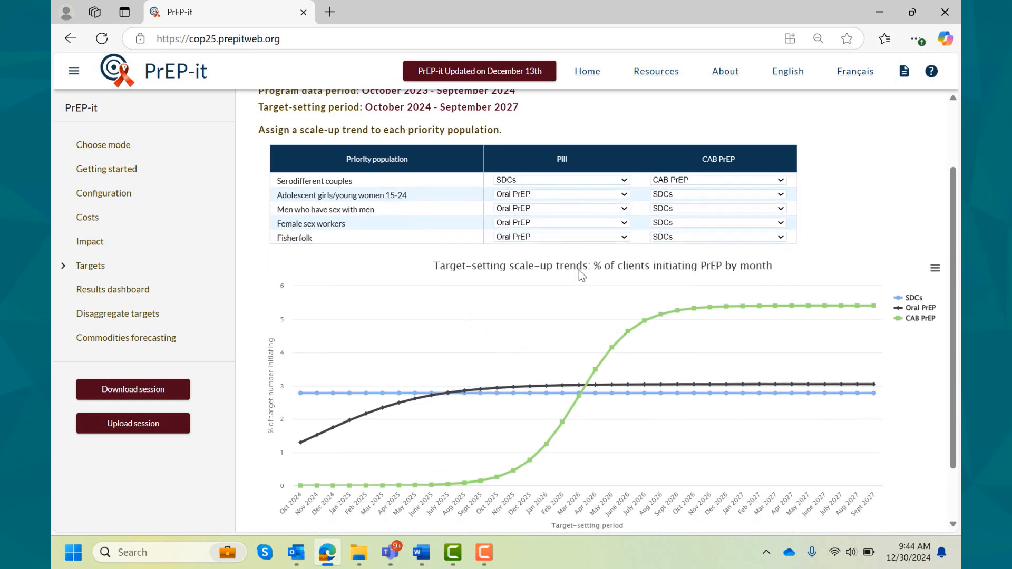
- Assign the CAB PrEP trend to the CAB PrEP method for the four populations other than serodifferent couples
left_click(676, 198)
left_click(668, 247)
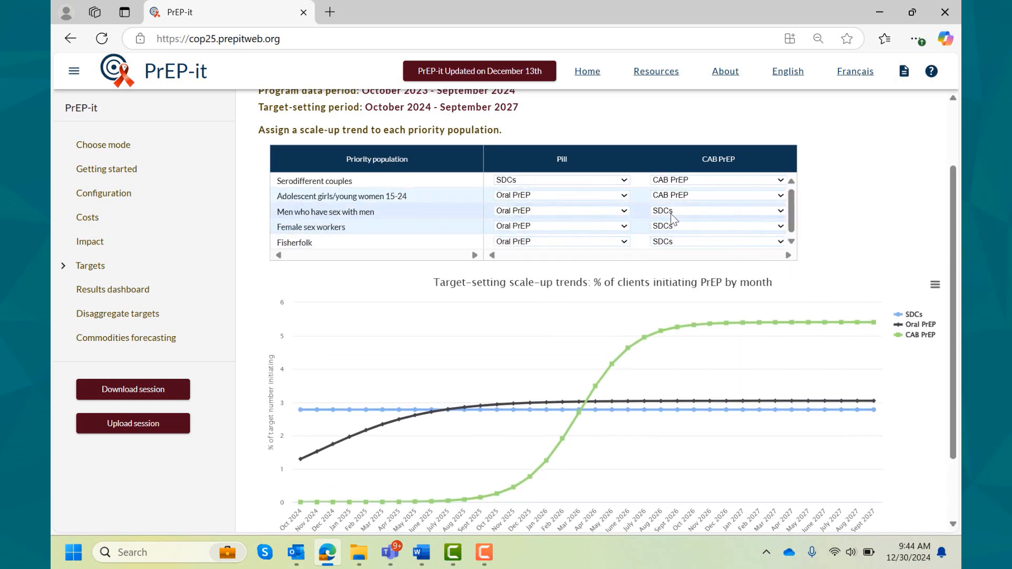
left_click(672, 215)
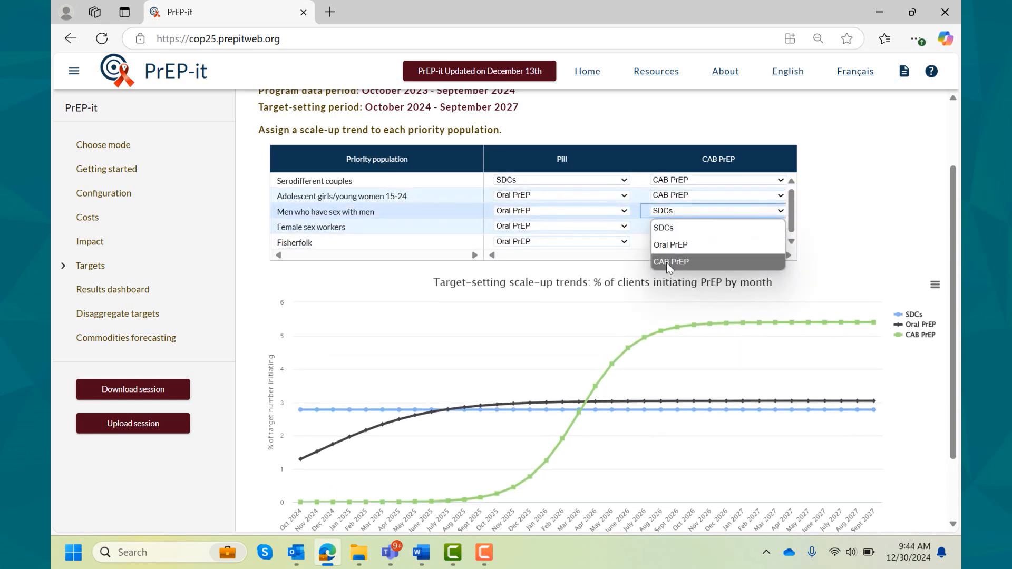
left_click(666, 261)
left_click(667, 228)
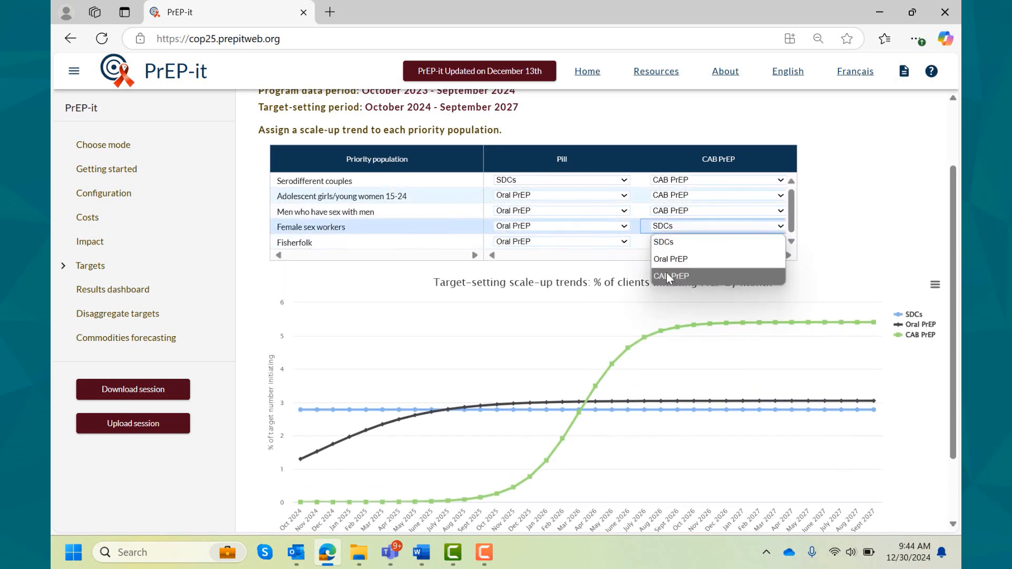
left_click(666, 276)
left_click(671, 243)
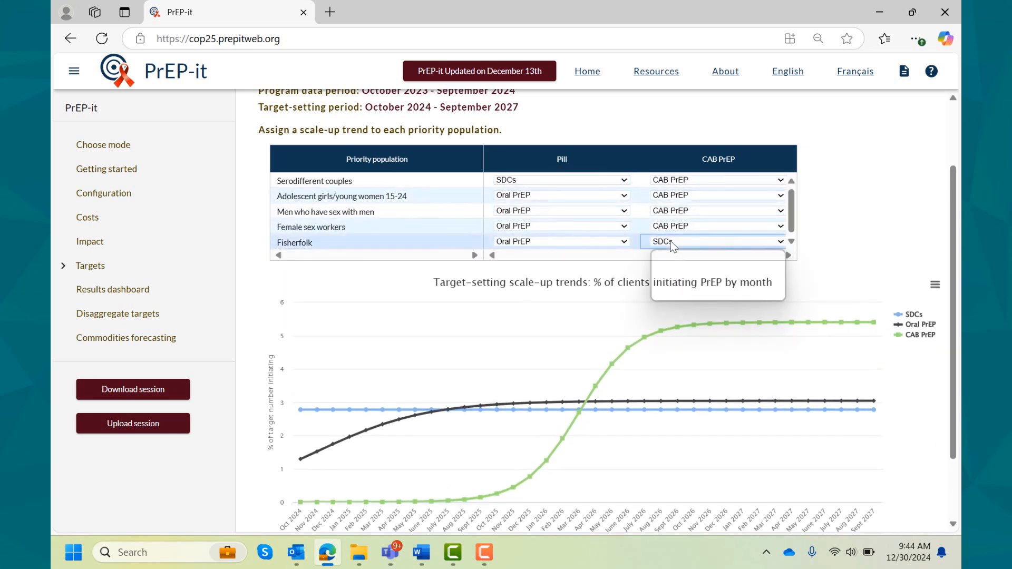
left_click(669, 292)
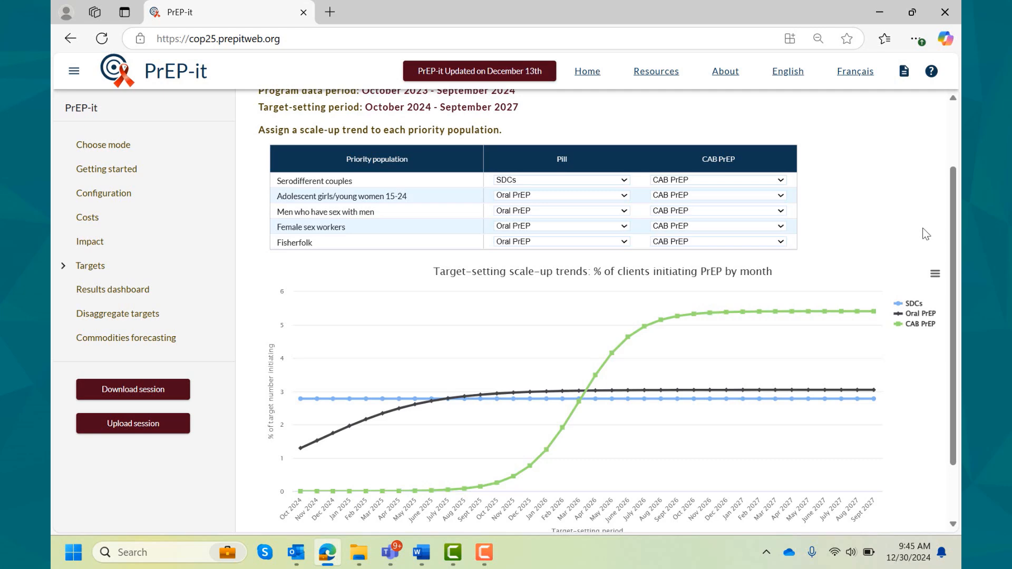
- Review the assigned trends and proceed to defining the method mix
scroll(923, 234, "up", 1)
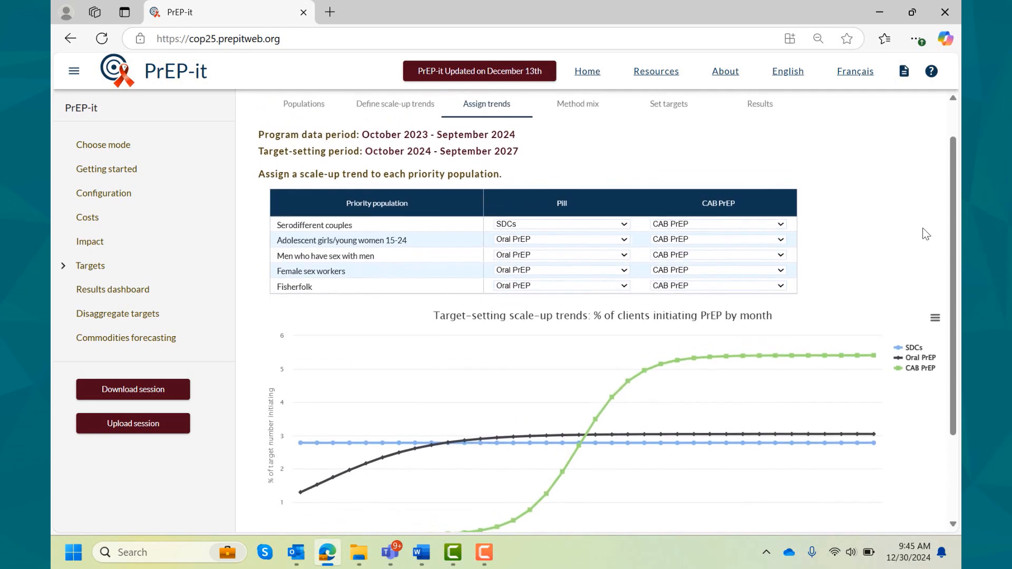
scroll(923, 229, "down", 3)
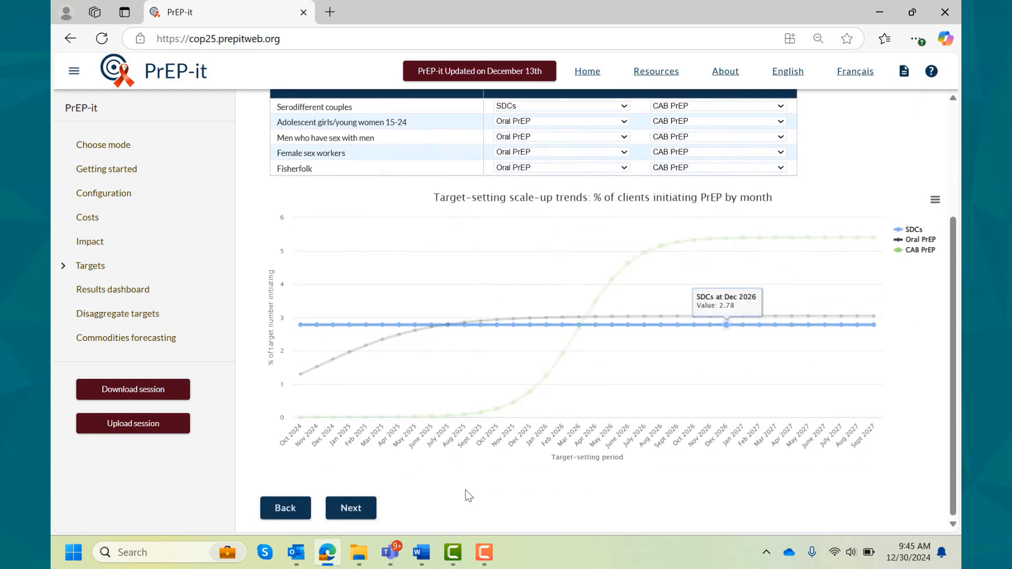
left_click(352, 507)
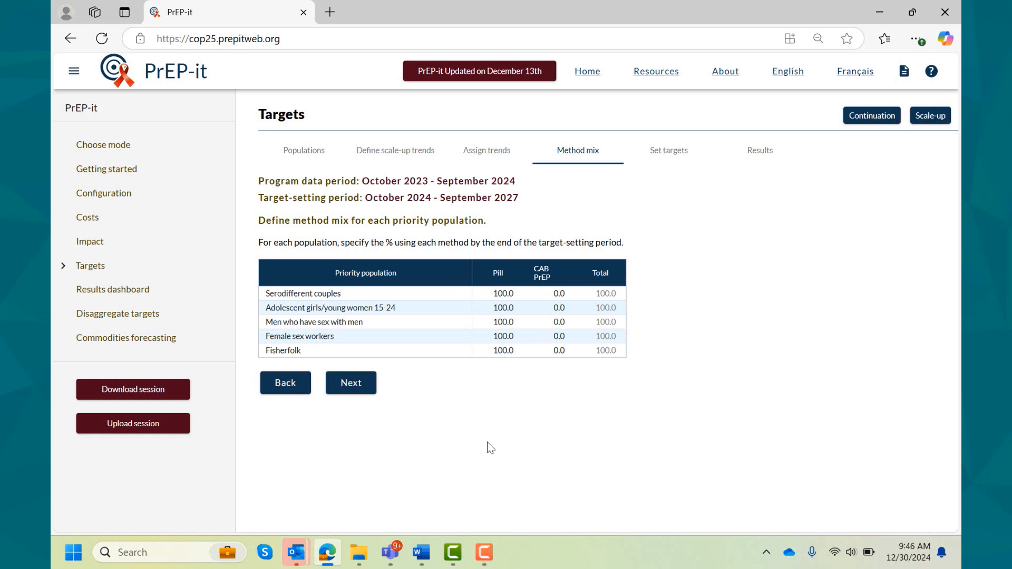
- Set the method mix to 50% pill and 50% CAB PrEP for serodifferent couples and adolescent girls/young women 15-24
type("50")
key("Tab")
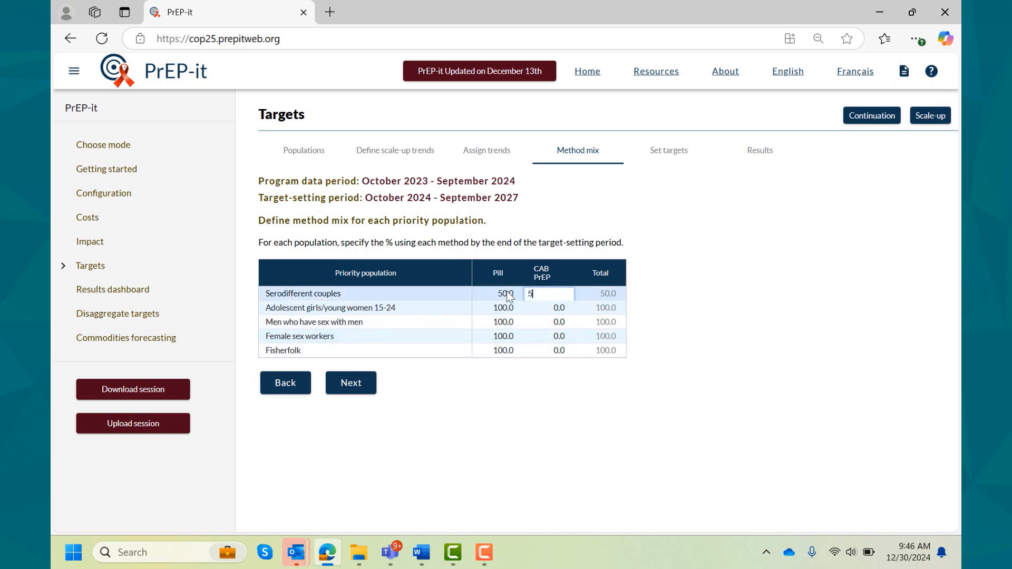
key("Return")
left_click(506, 308)
type("50")
key("Tab")
type("50")
key("Return")
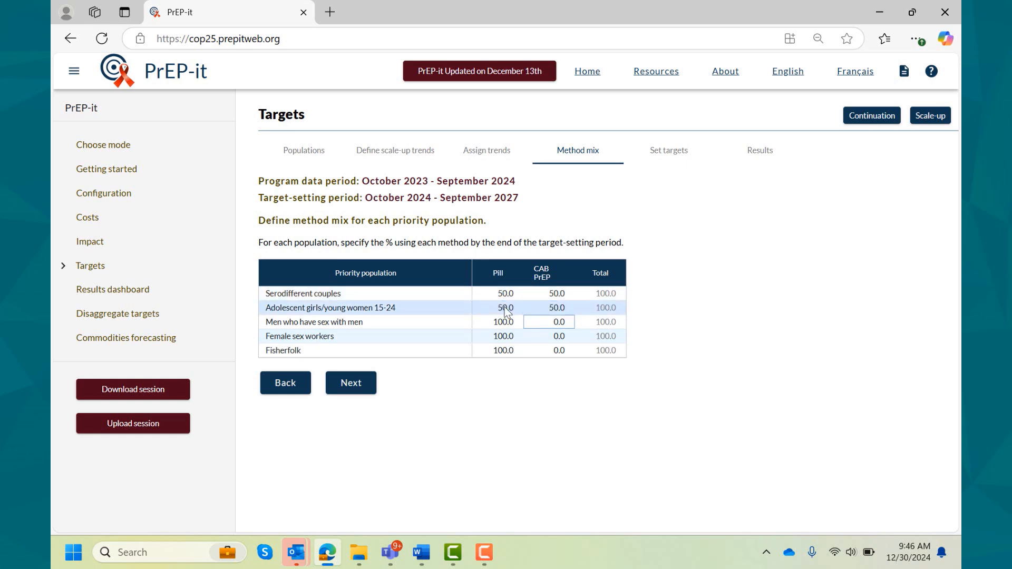
- Set the method mix to 50% pill and 50% CAB PrEP for men who have sex with men and female sex workers
left_click(503, 324)
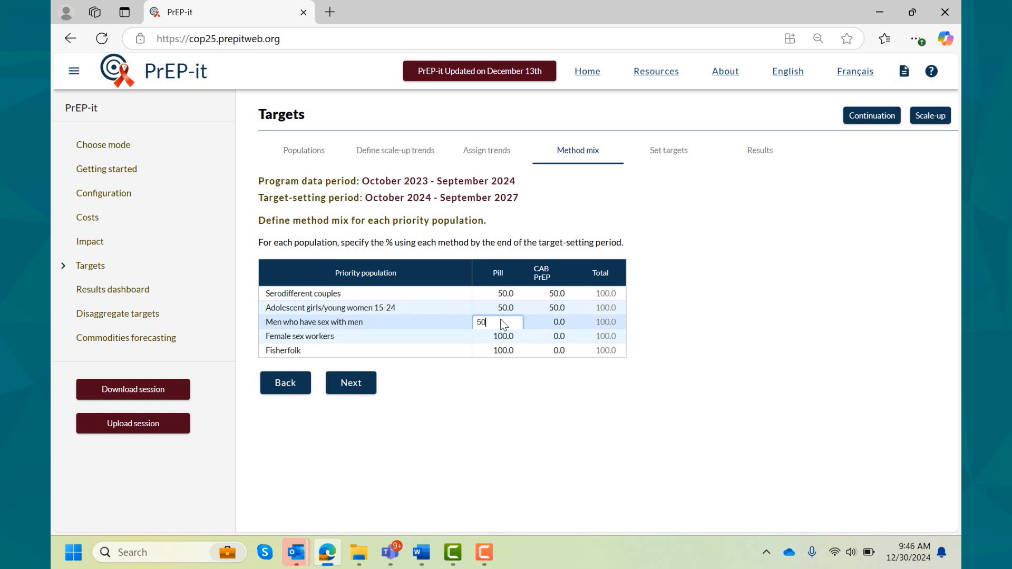
left_click(541, 322)
type("50")
left_click(506, 340)
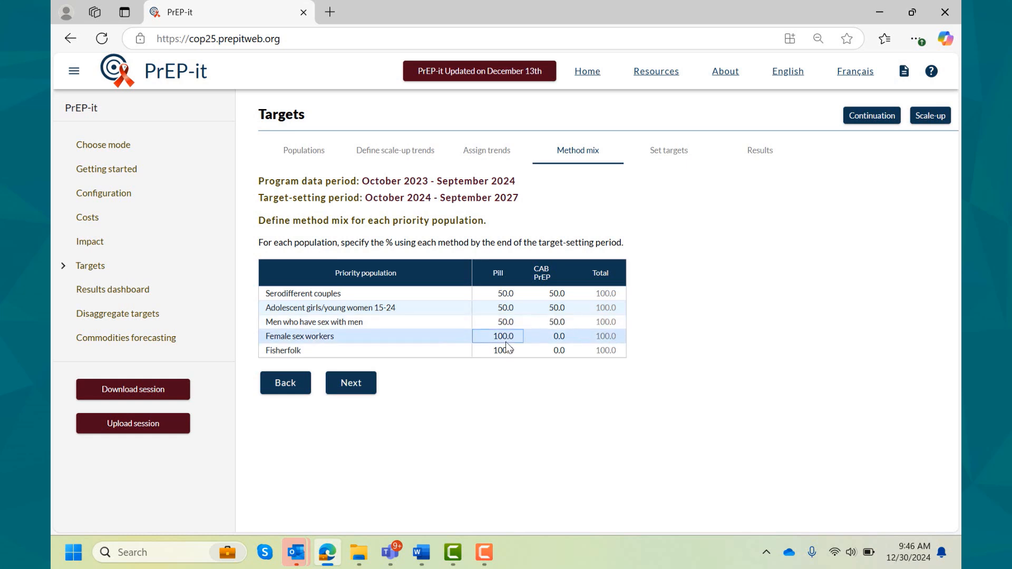
key("Tab")
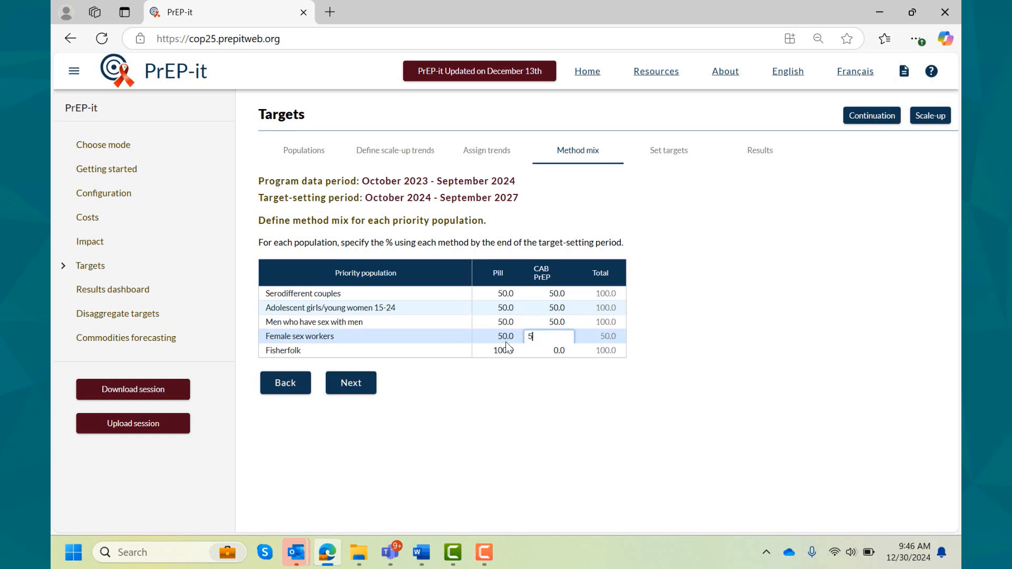
type("50")
- Set the fisherfolk method mix to 50% pill and 50% CAB PrEP and proceed to setting targets
left_click(498, 354)
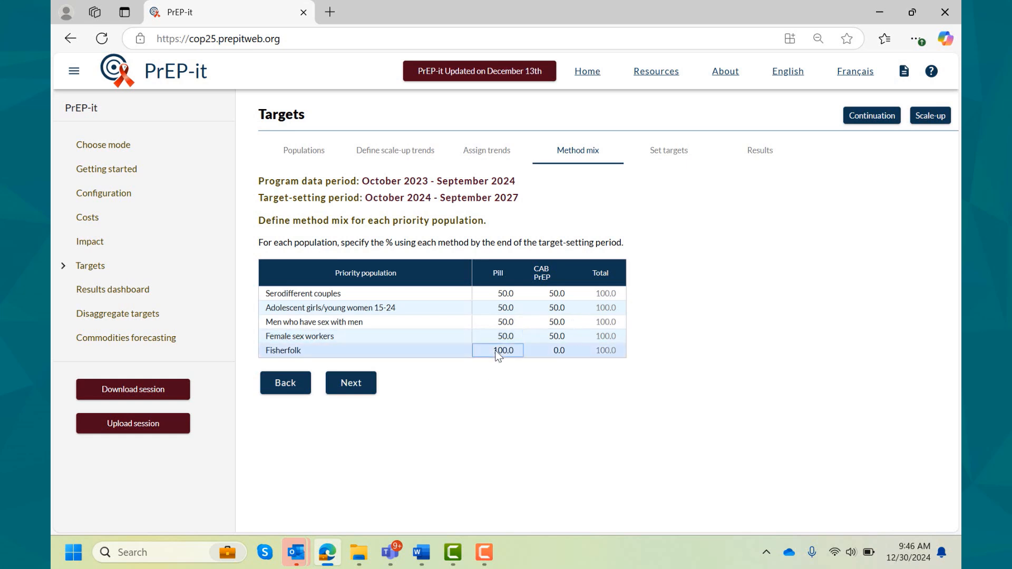
type("50")
key("Tab")
type("50")
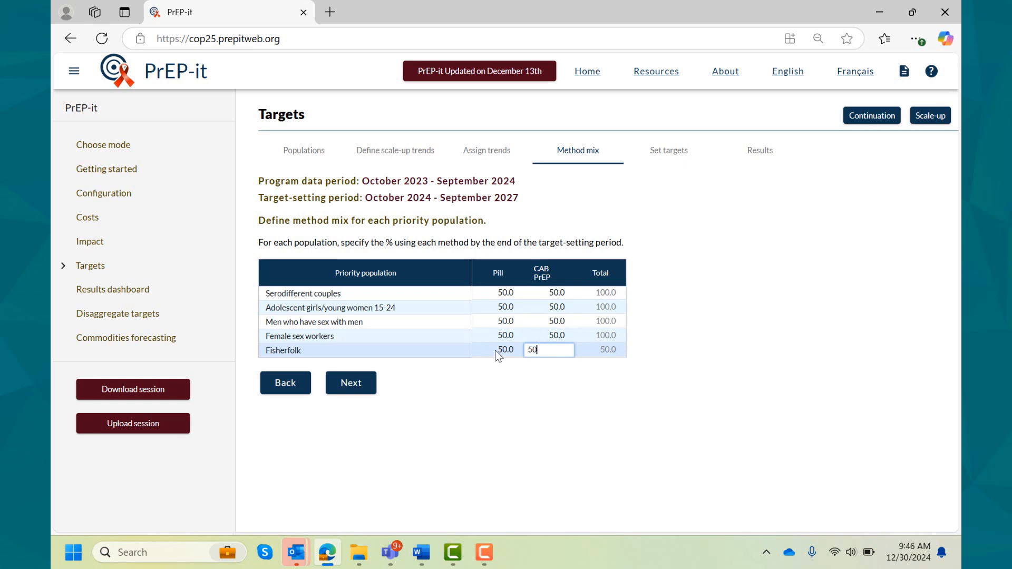
key("Return")
left_click(349, 390)
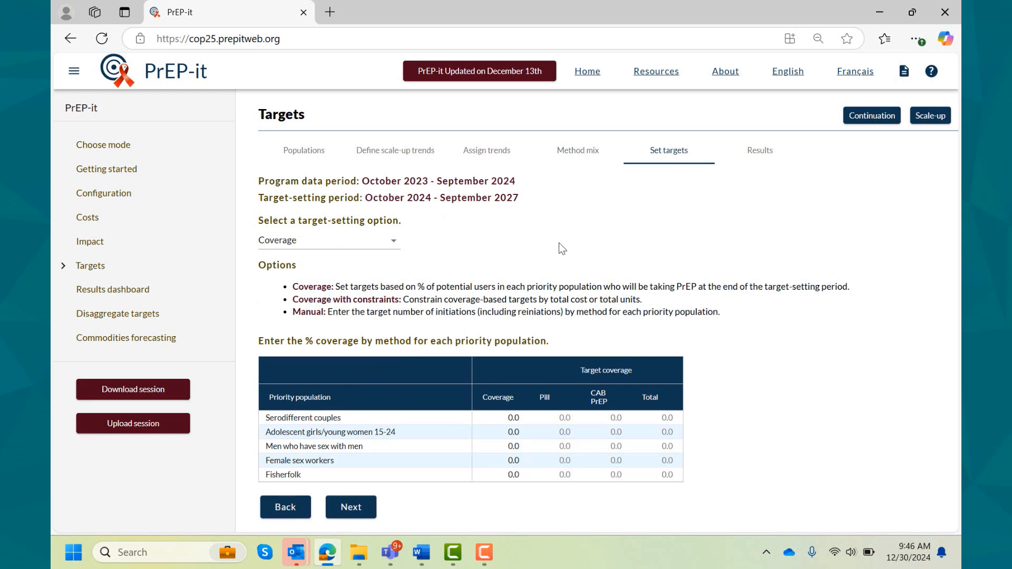
- View the Manual target-setting option and return to the Coverage option
left_click(398, 248)
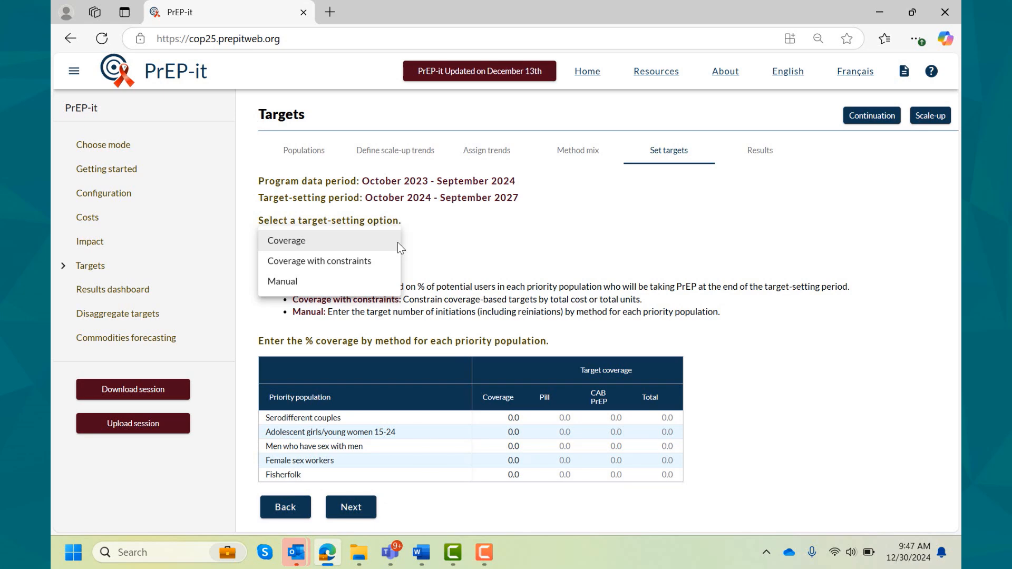
left_click(361, 282)
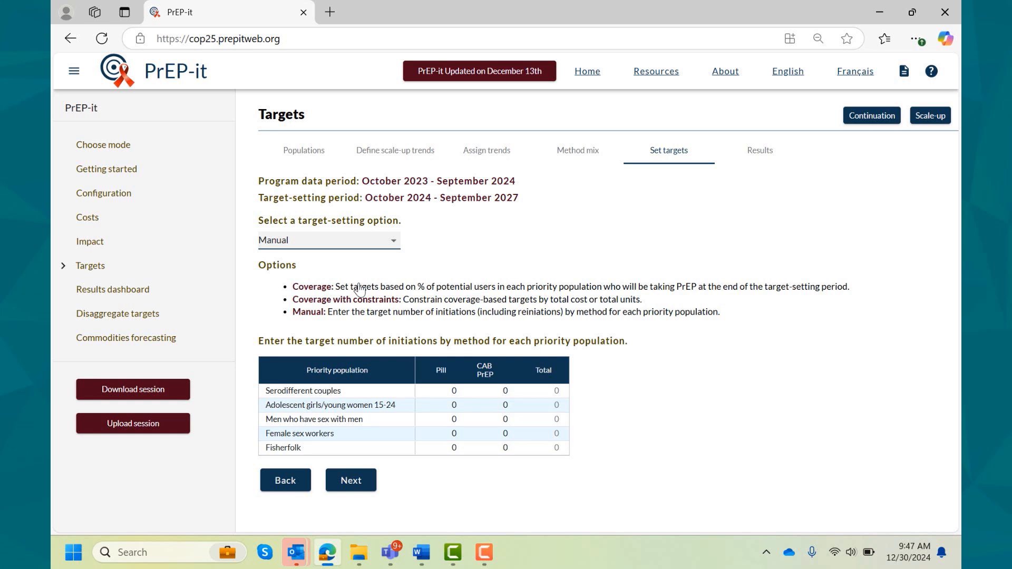
left_click(395, 241)
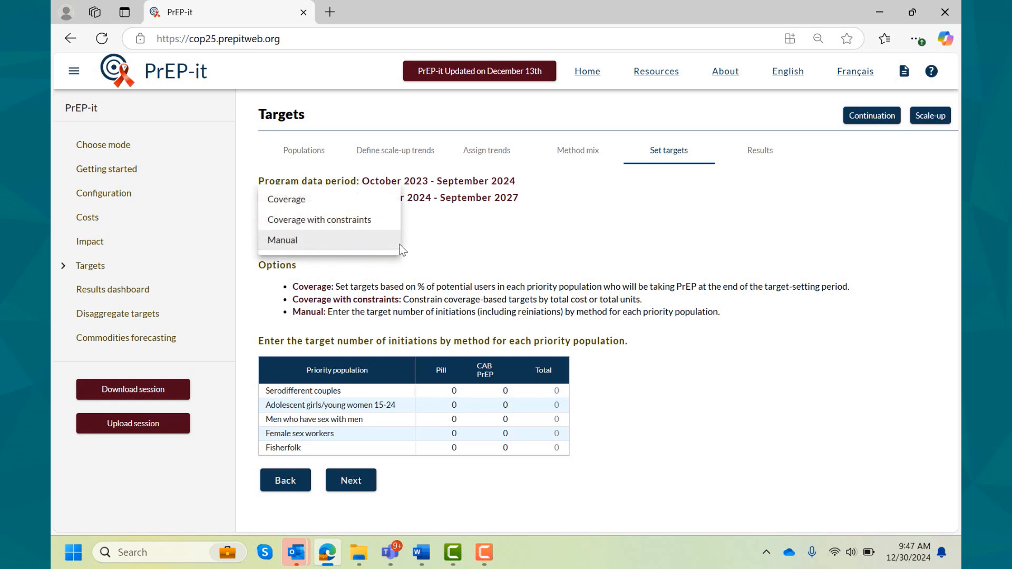
left_click(378, 200)
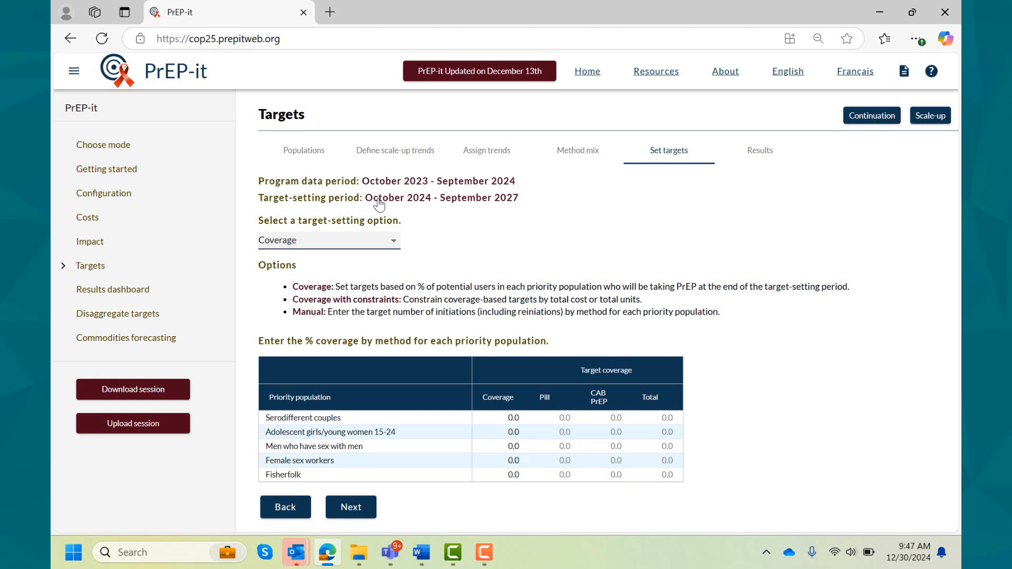
- Set the target coverage to 50% for serodifferent couples and 20% for adolescent girls/young women 15-24
left_click(507, 419)
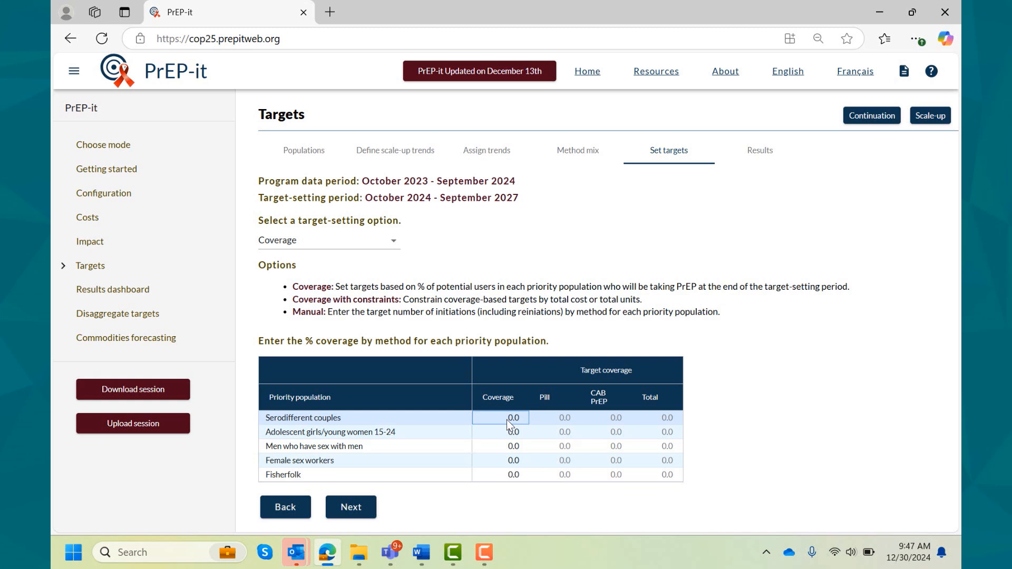
type("50")
key("Return")
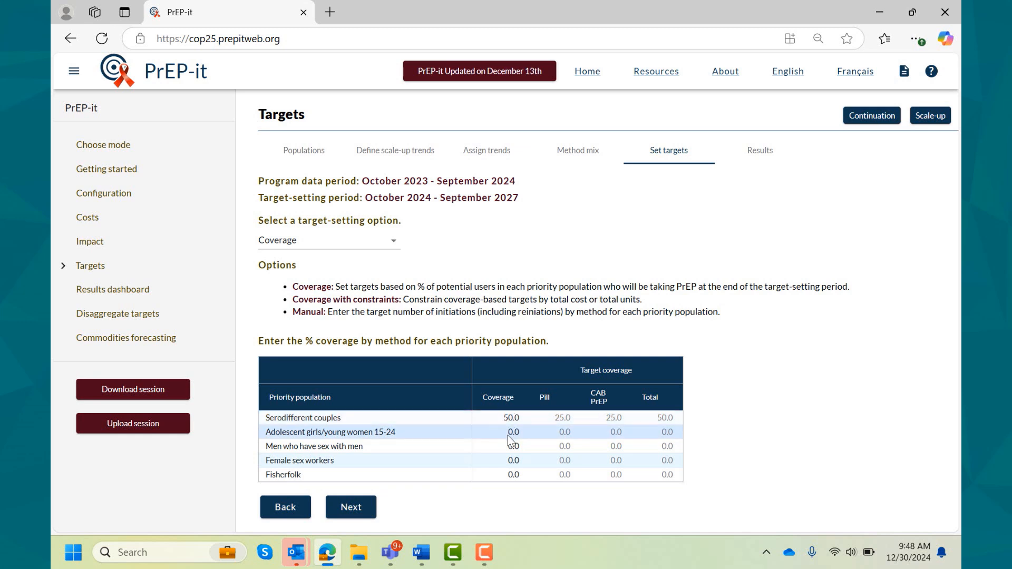
left_click(507, 434)
type("20")
key("Return")
- Set the target coverage to 30% for men who have sex with men, 30% for female sex workers and 25% for fisherfolk
left_click(507, 446)
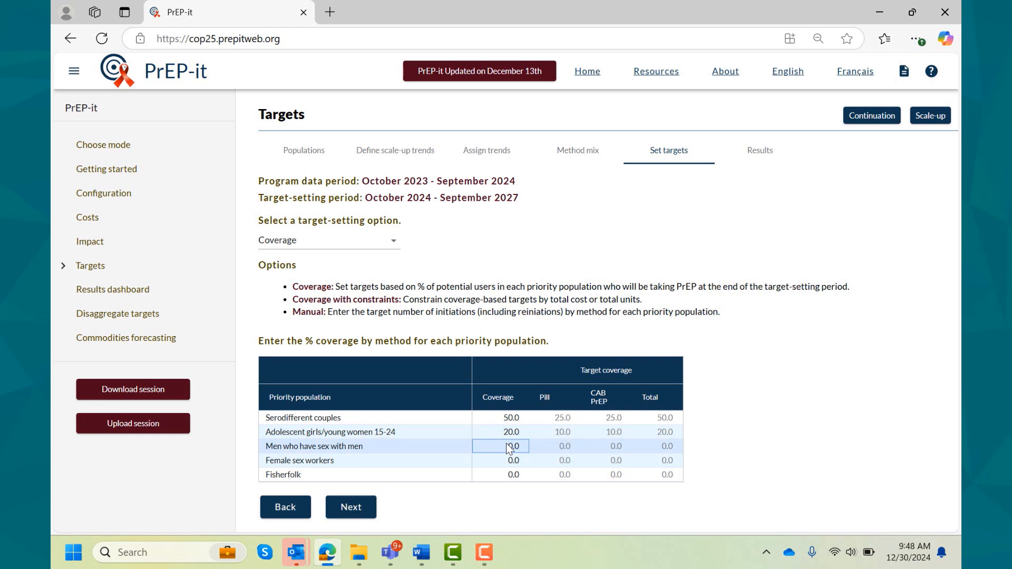
type("30")
key("Return")
type("30")
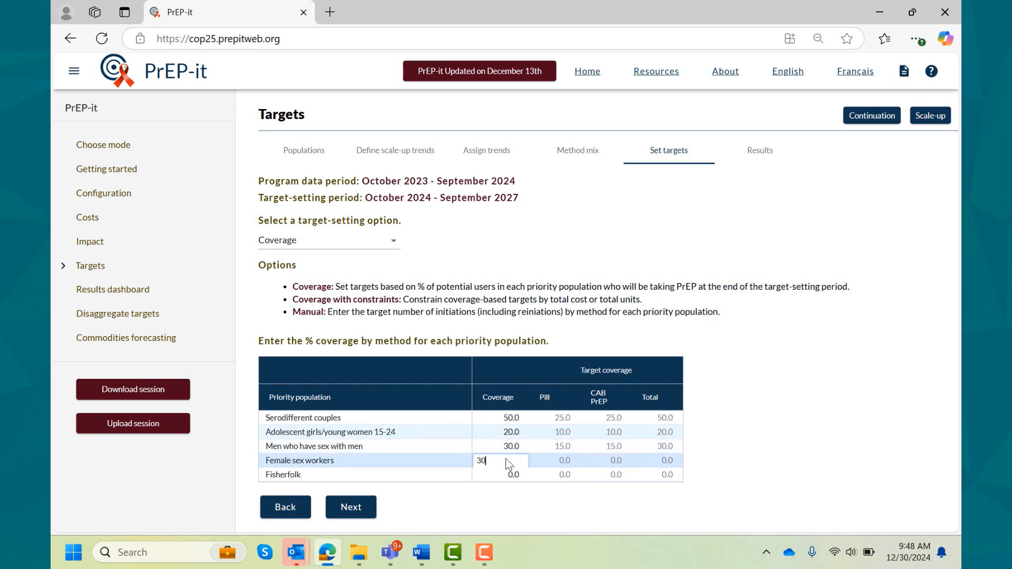
key("Return")
left_click(510, 476)
type("25")
key("Return")
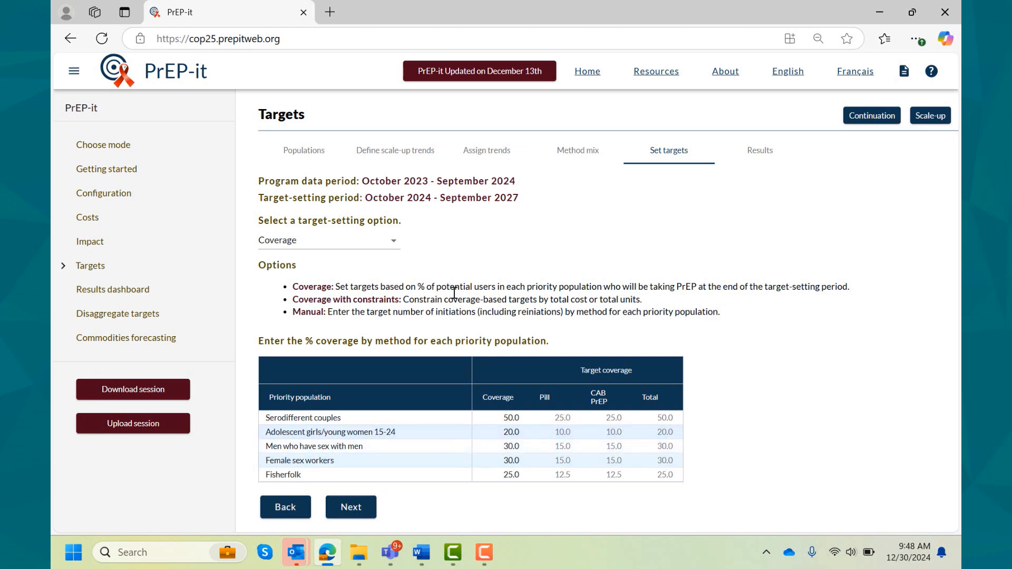
- Switch the target-setting option to Coverage with constraints
left_click(394, 241)
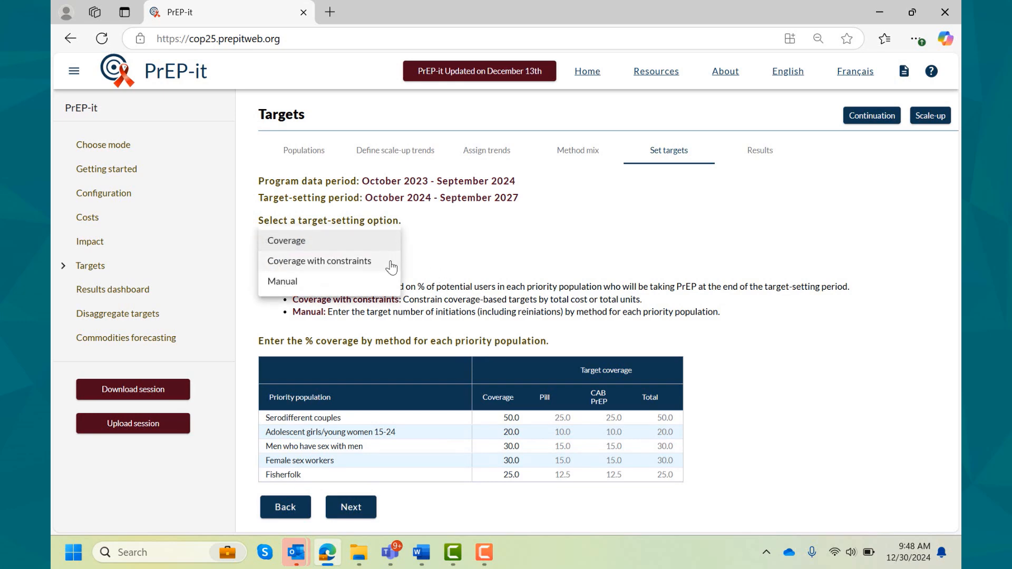
left_click(390, 261)
scroll(734, 285, "down", 3)
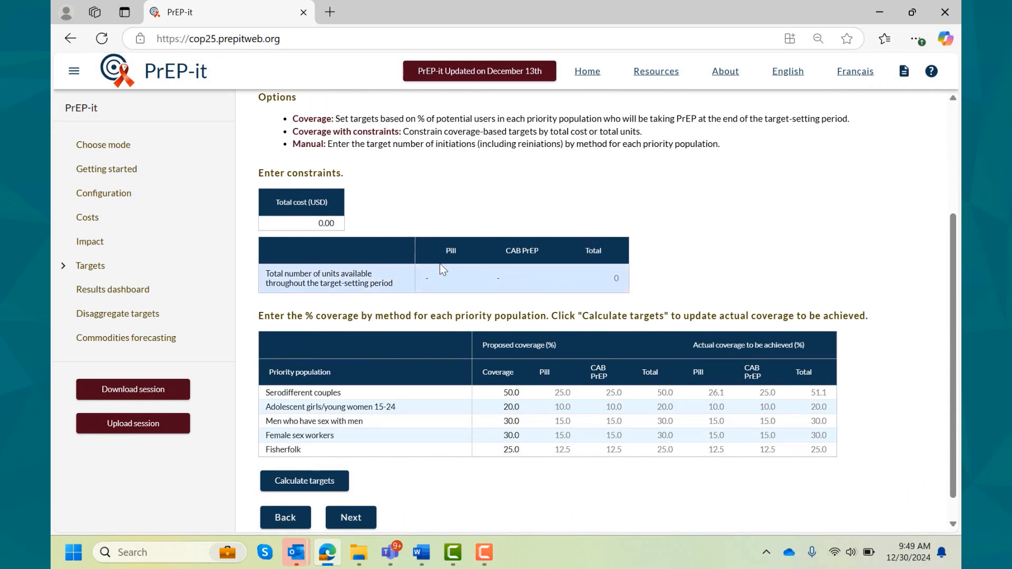
- Constrain the total cost to 2,000,000 USD and the available CAB PrEP units to 50,000, and calculate the targets
left_click(317, 227)
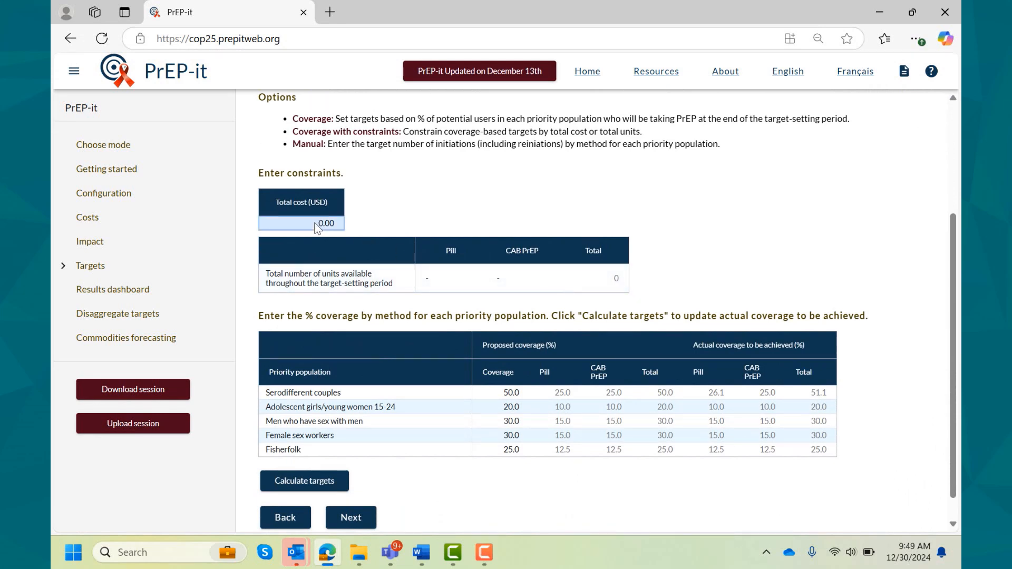
type("2,000,0")
type("00")
key("Return")
left_click(521, 281)
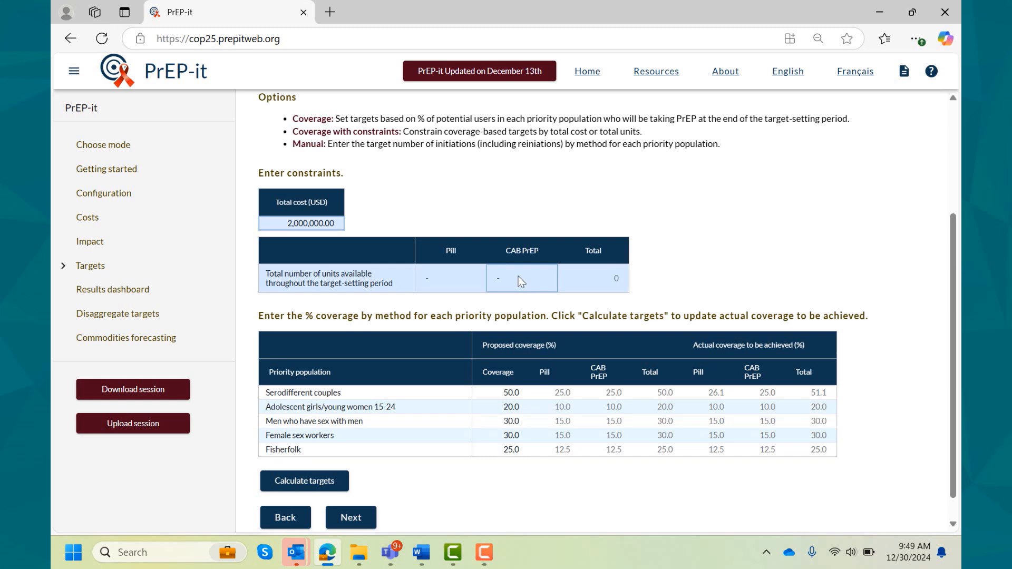
type("50000")
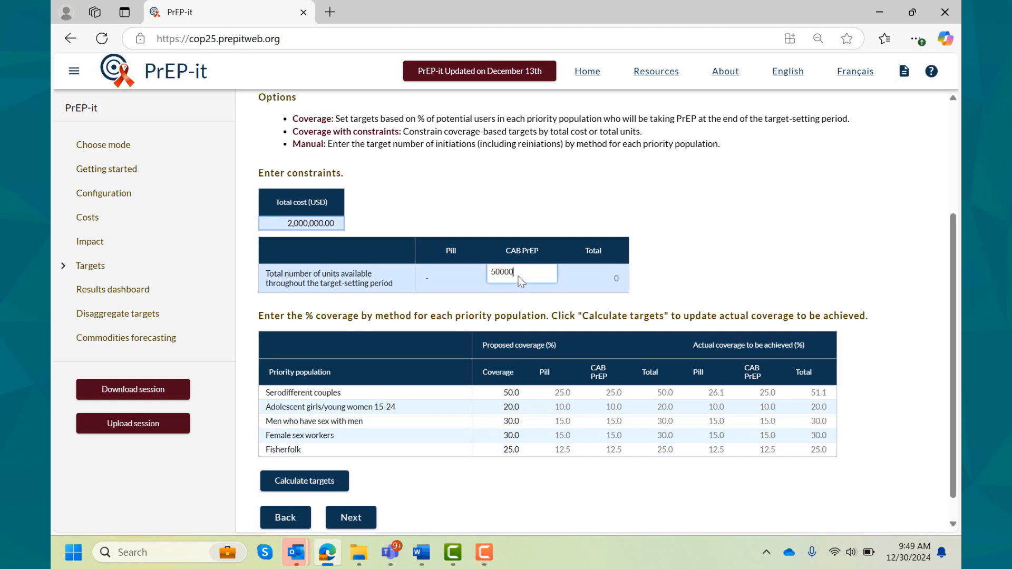
key("Return")
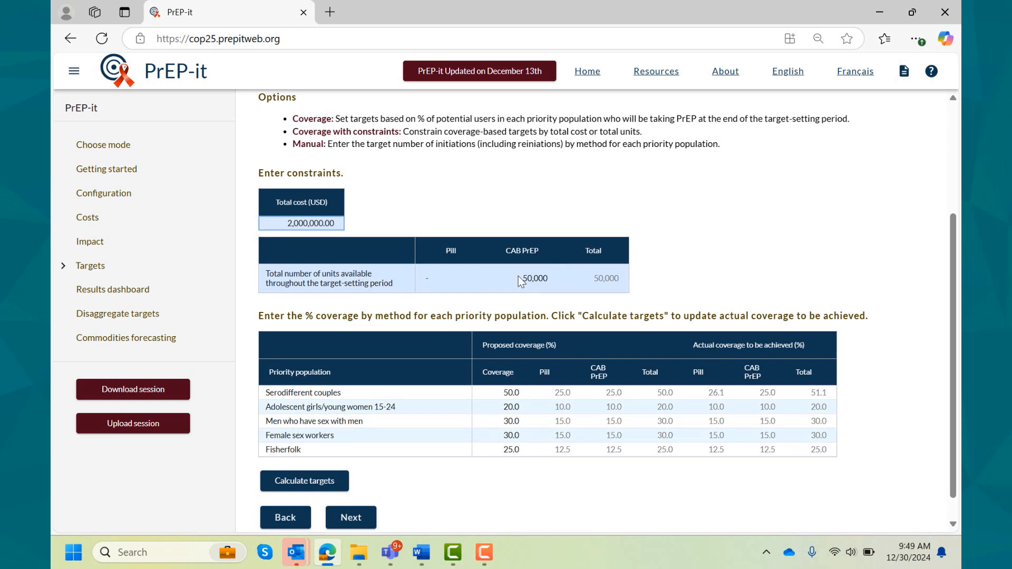
left_click(311, 483)
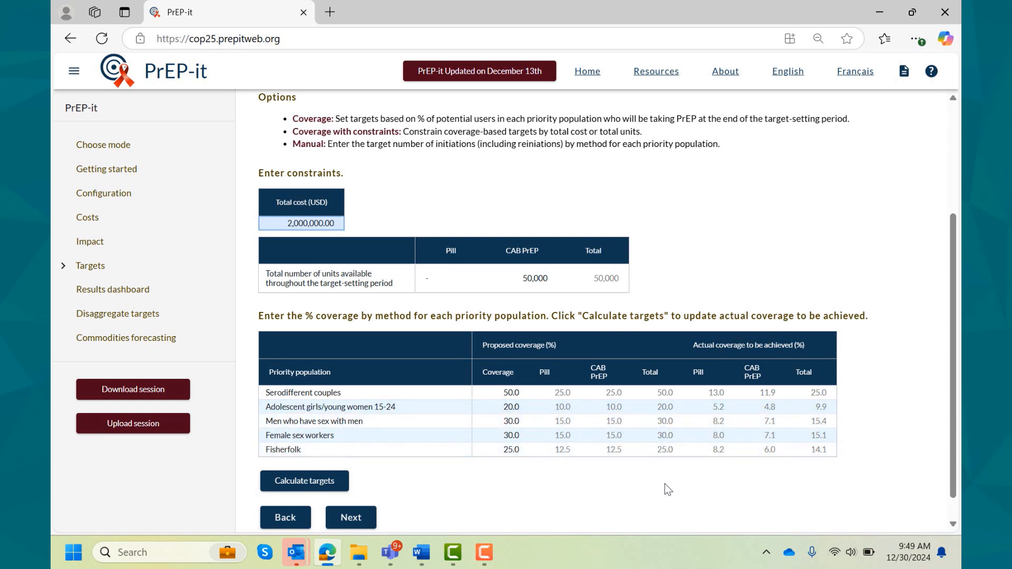
- Set the available CAB PrEP units to 100,000 and the total cost constraint to 3,000,000 USD, and recalculate the targets
left_click(539, 276)
type("10")
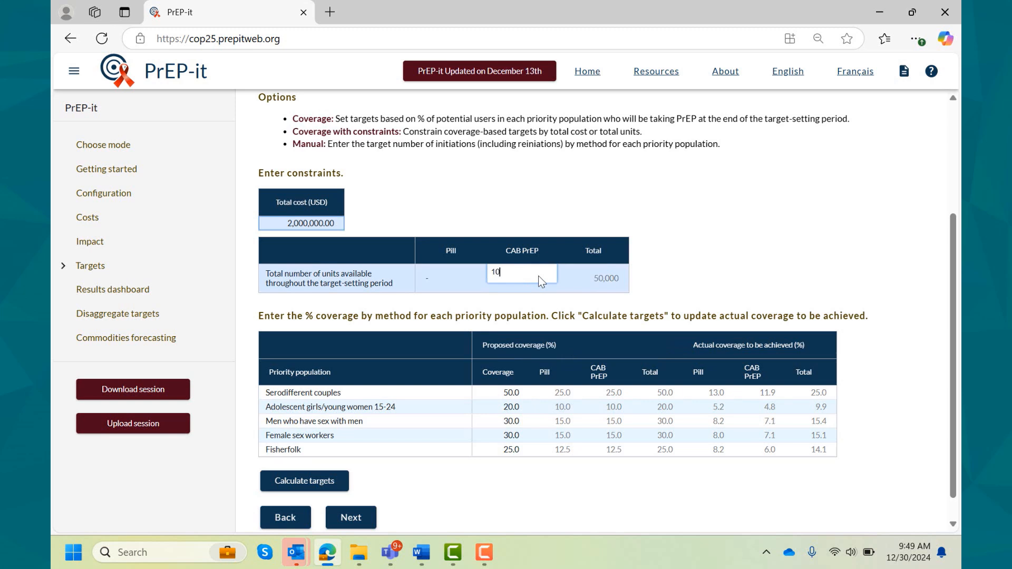
type("0,000")
key("Return")
left_click(306, 225)
type("3000000")
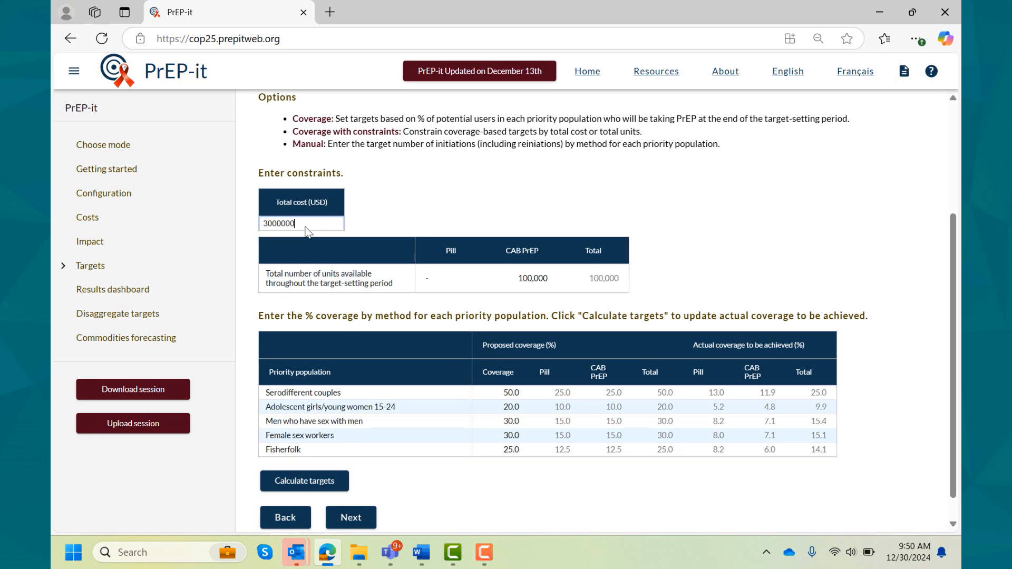
key("Return")
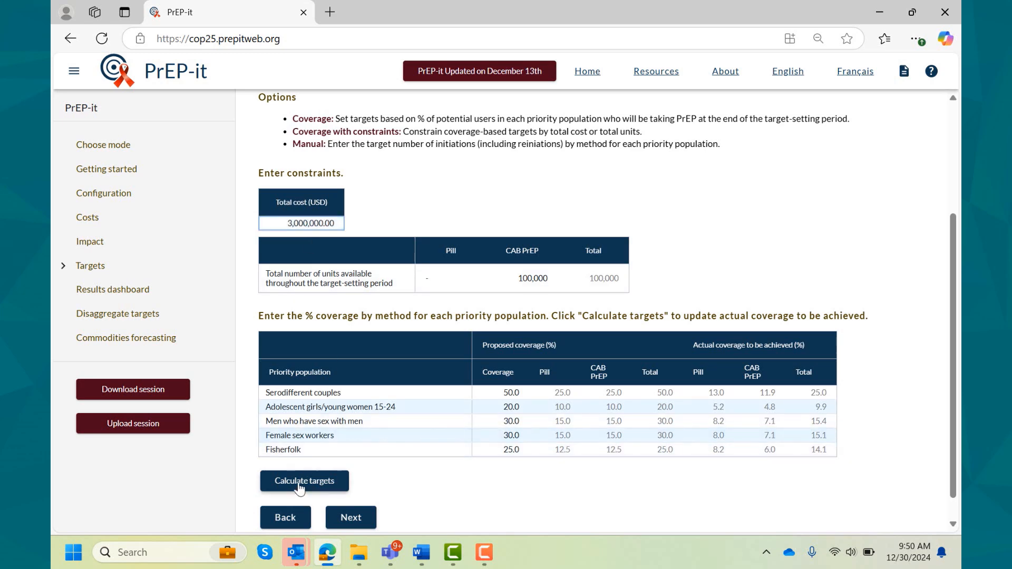
left_click(299, 481)
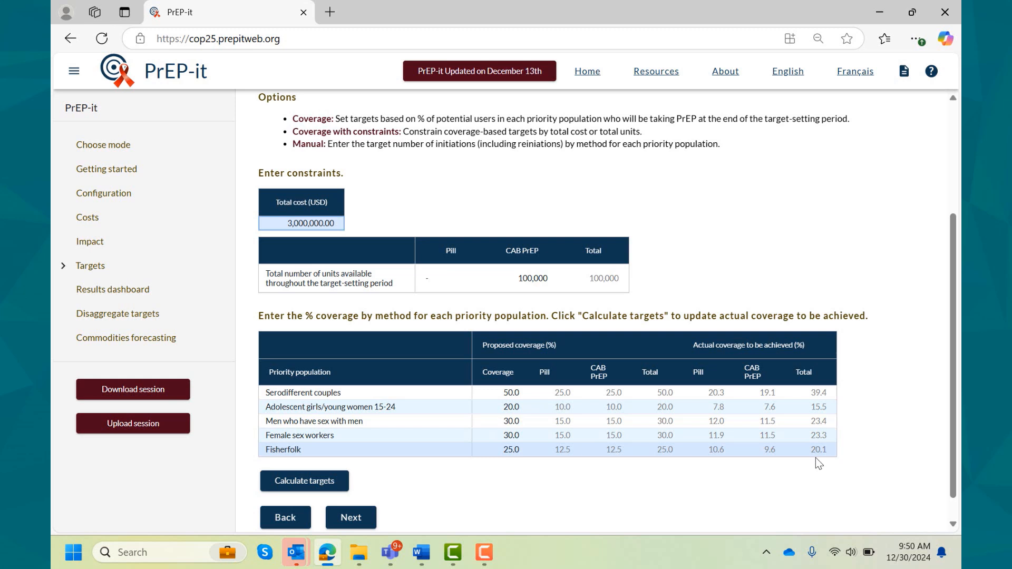
- Proceed from setting targets to the target results
scroll(580, 479, "down", 1)
left_click(348, 501)
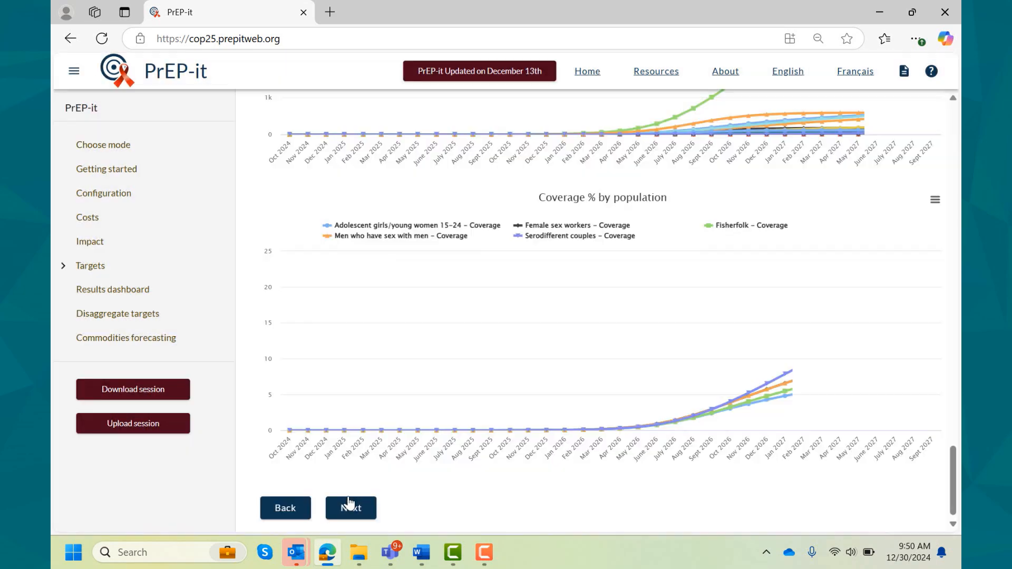
scroll(348, 503, "up", 20)
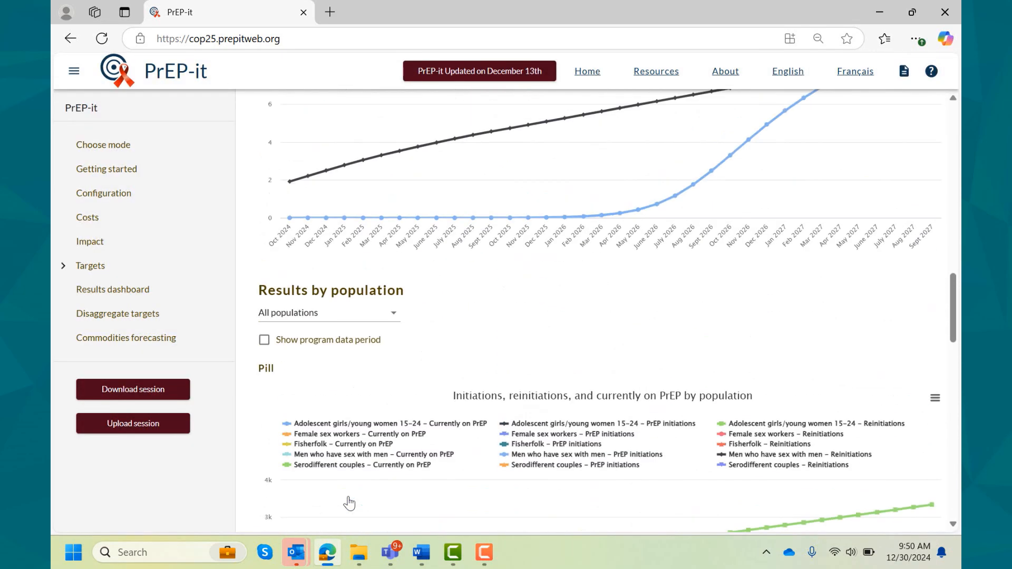
scroll(348, 503, "up", 3)
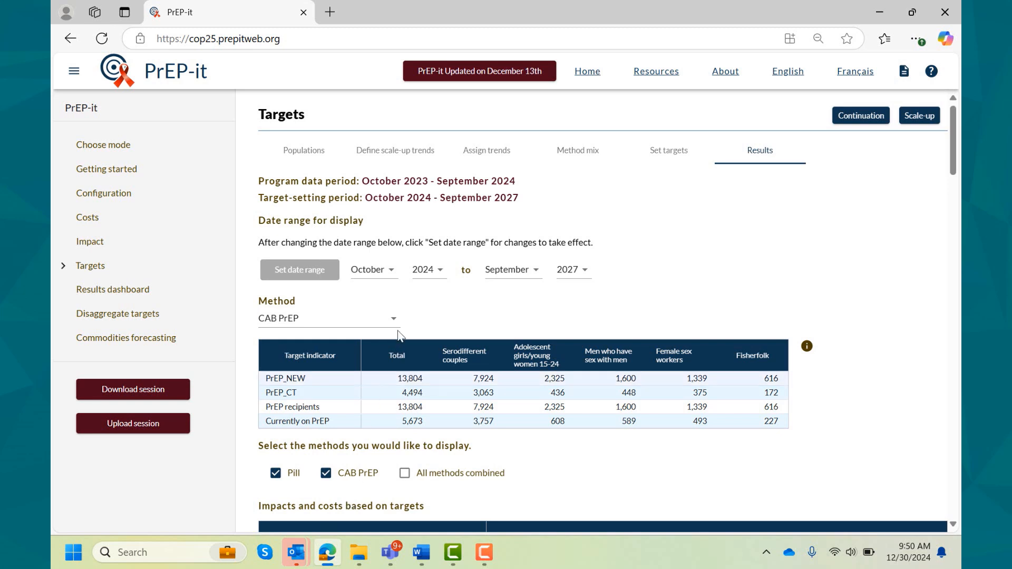
- Set the display date range of the results to October 2025 to September 2026 and apply it
left_click(442, 280)
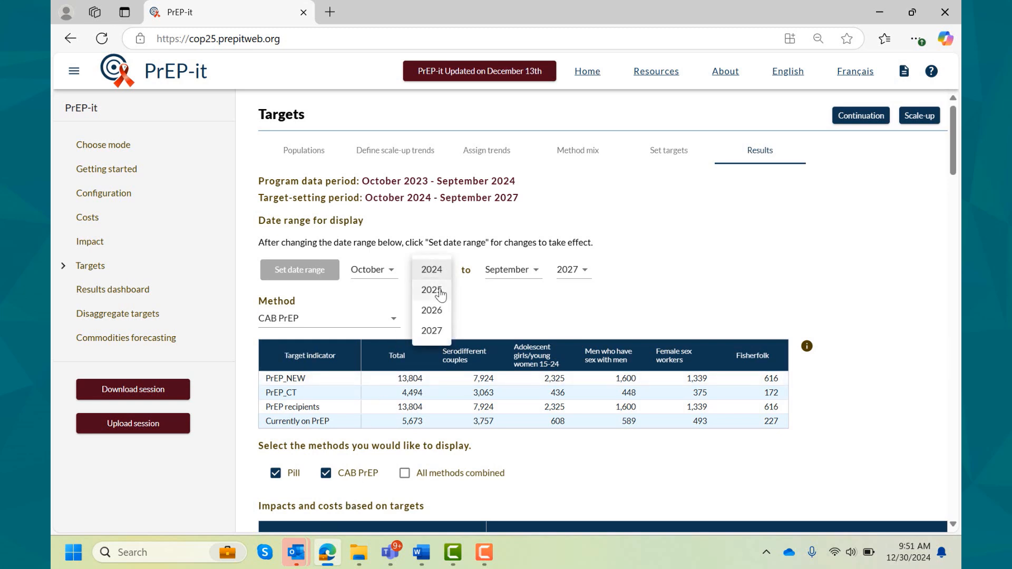
left_click(441, 289)
left_click(589, 270)
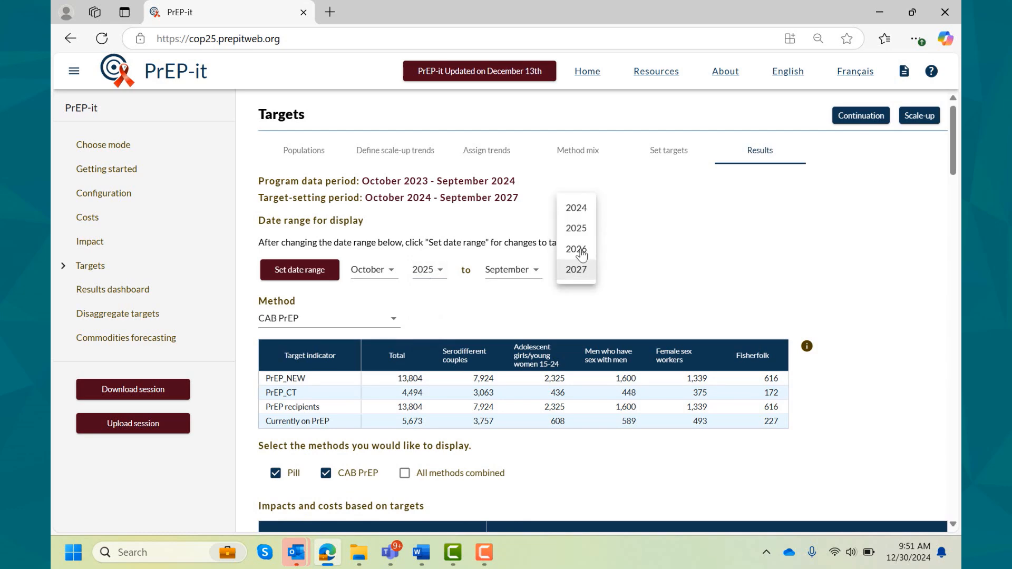
left_click(575, 247)
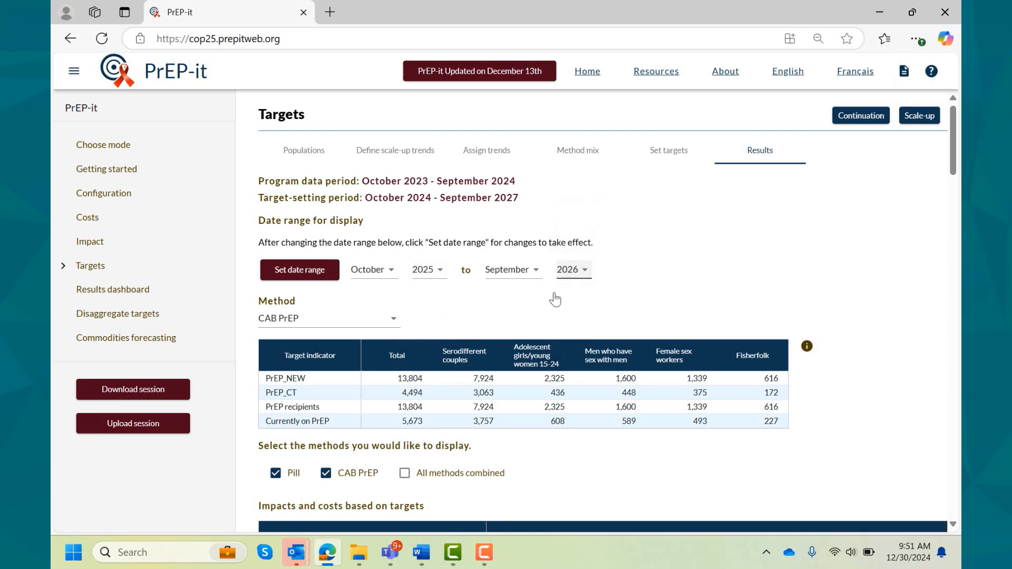
left_click(300, 275)
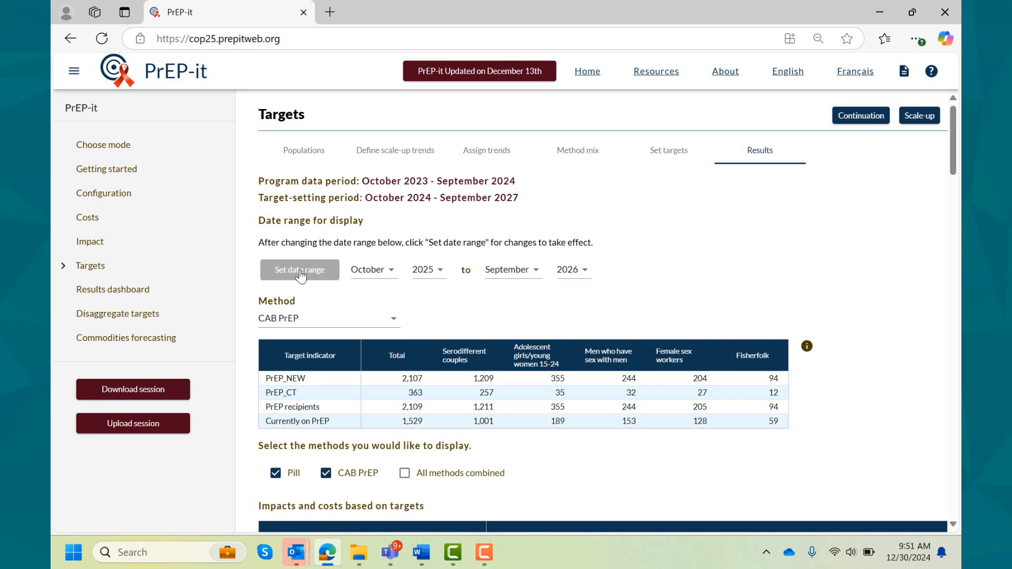
- Show the target indicators for the Pill method, and switch the table to all methods combined
left_click(382, 323)
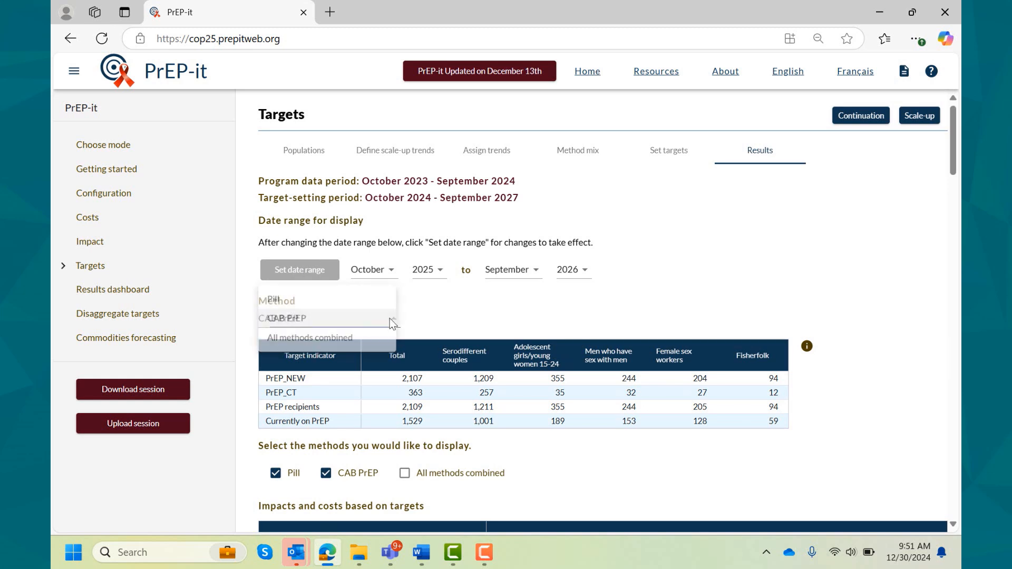
left_click(332, 299)
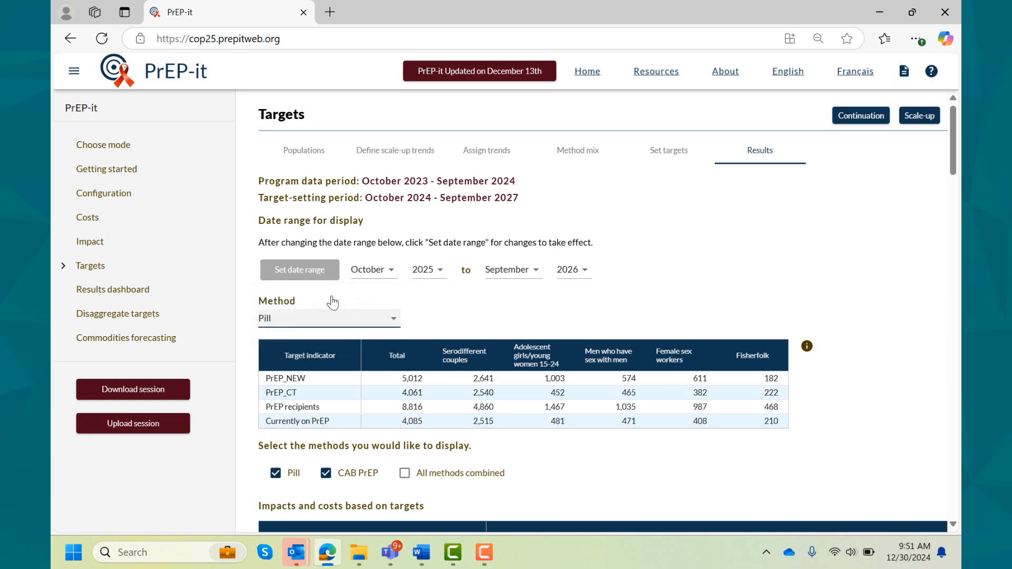
left_click(393, 320)
left_click(347, 362)
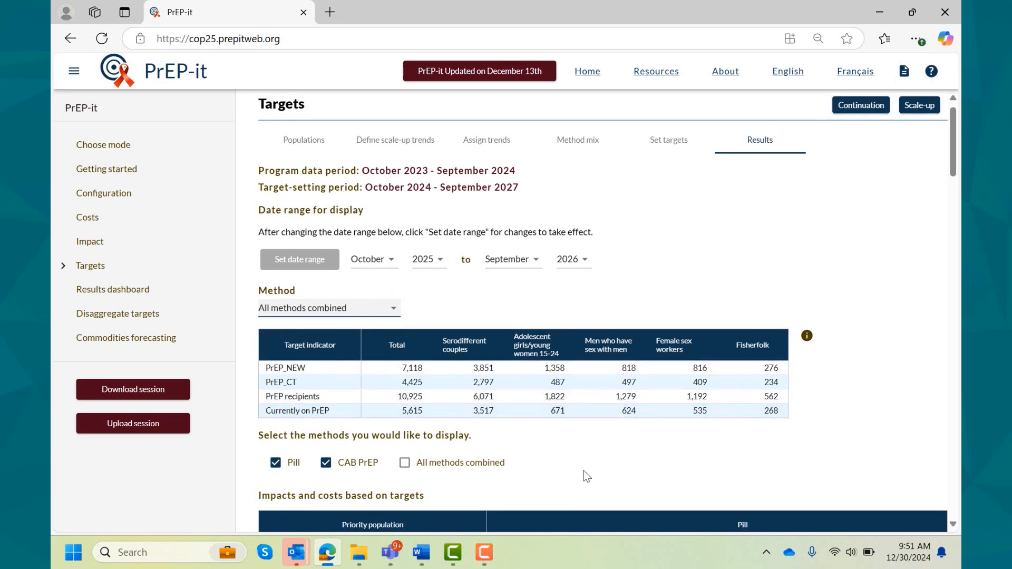
- Read the definitions of the target indicators beside the indicator table and close the explanation
scroll(583, 470, "down", 1)
scroll(583, 469, "down", 1)
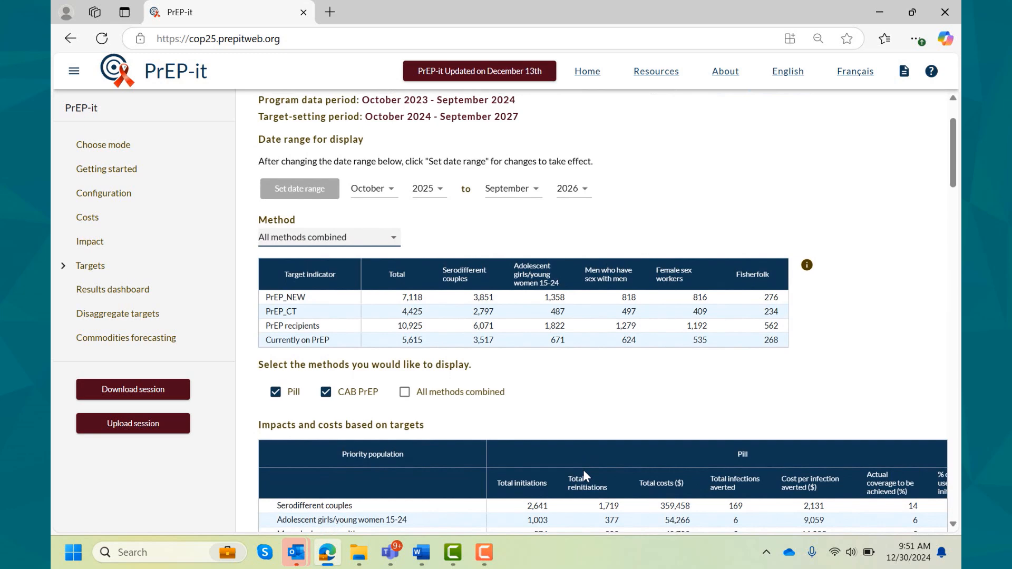
left_click(808, 267)
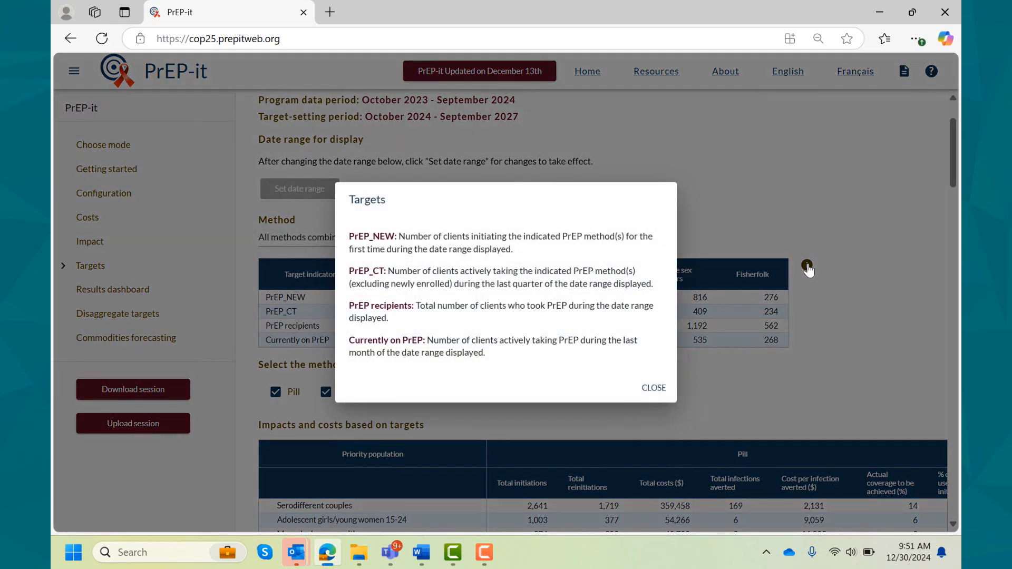
left_click(654, 388)
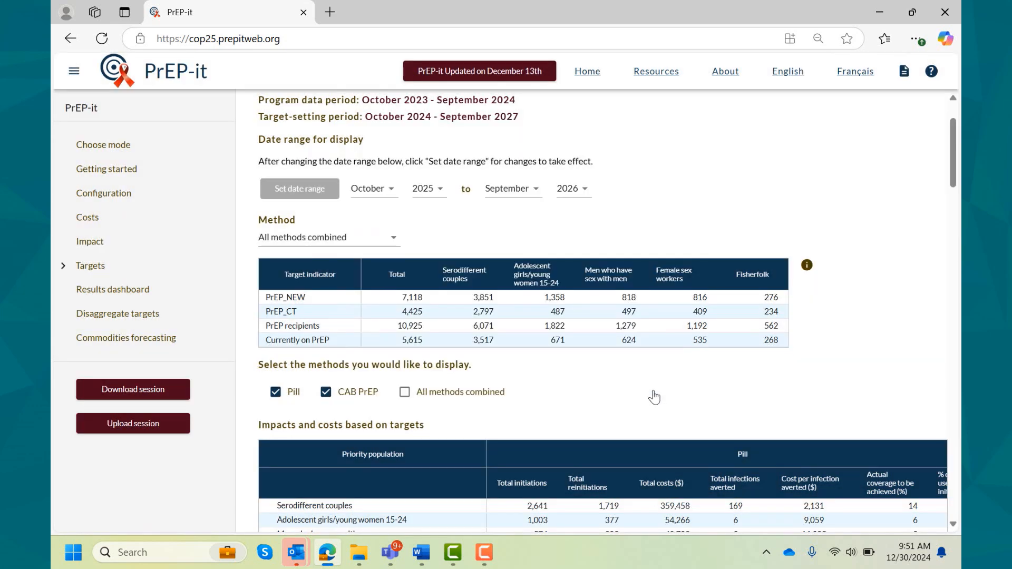
- Download the pill chart of initiations, reinitiations and currently on PrEP by population as CSV, open the file in Excel and close it
scroll(654, 397, "down", 3)
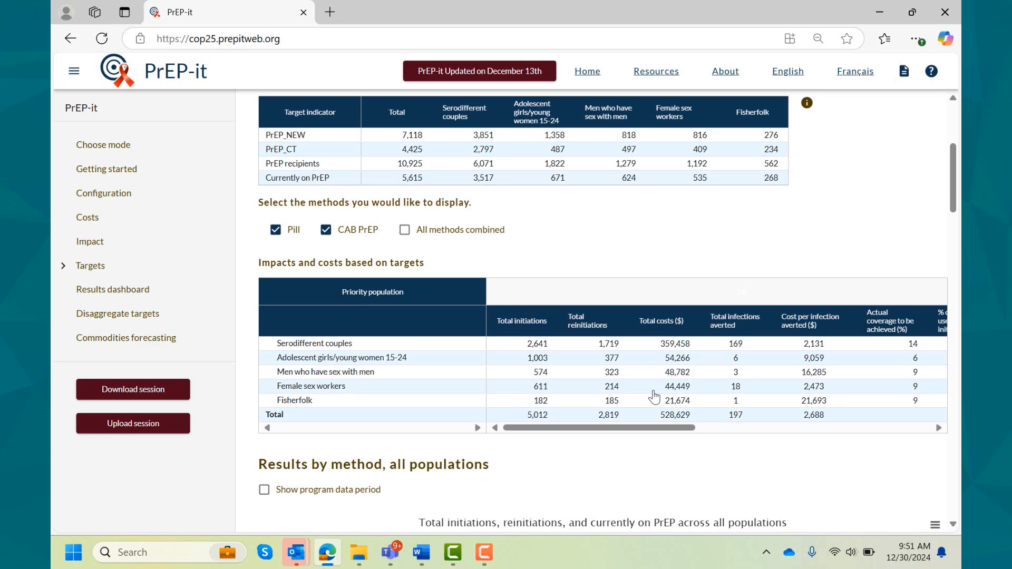
scroll(654, 397, "down", 1)
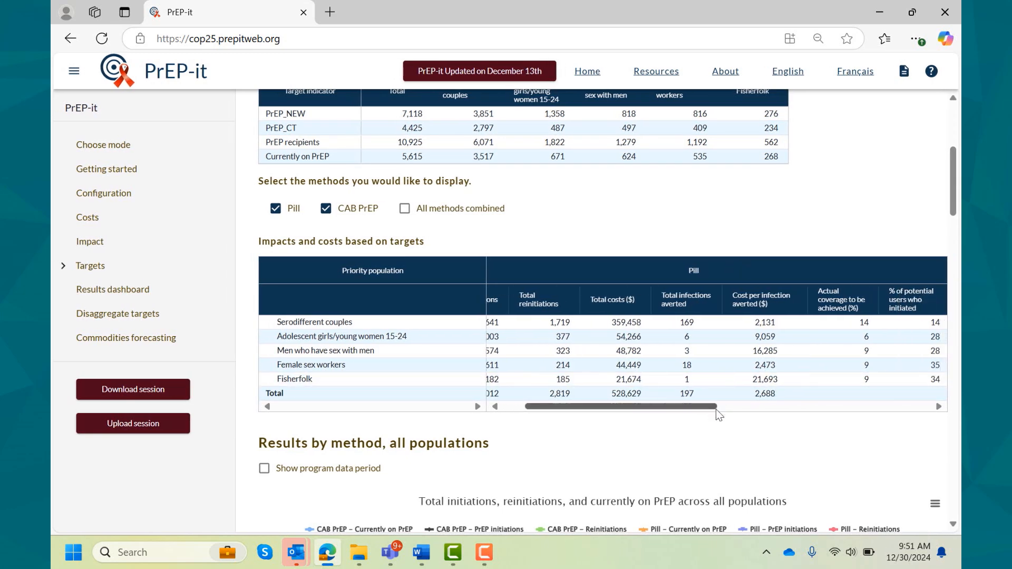
scroll(712, 407, "down", 4)
scroll(660, 470, "down", 2)
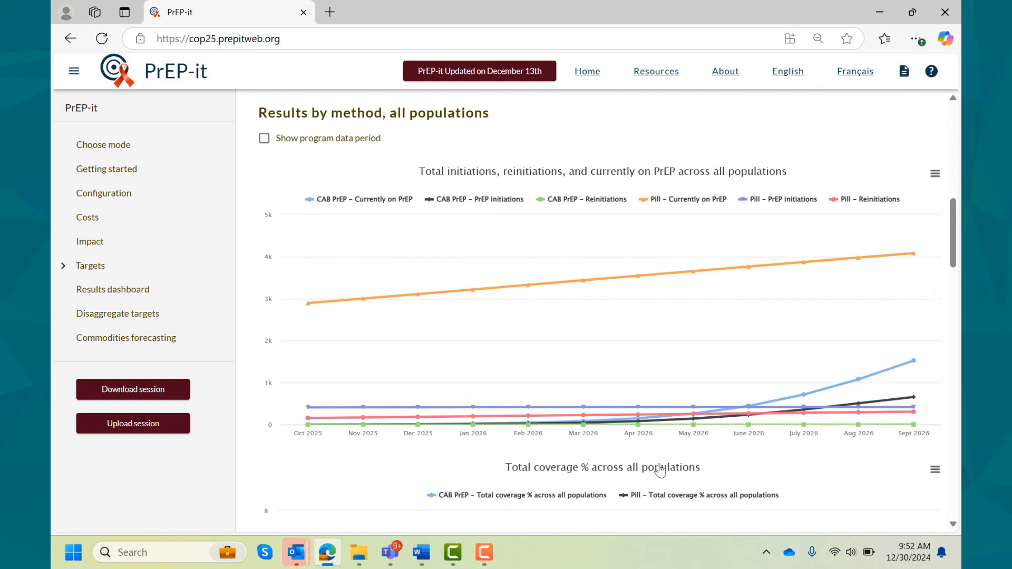
scroll(660, 471, "down", 6)
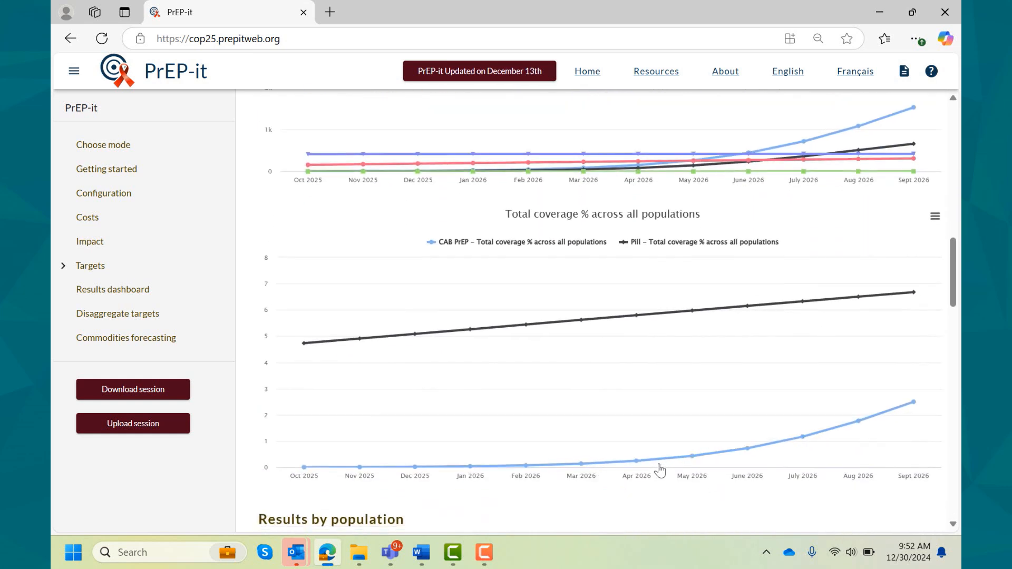
scroll(660, 471, "down", 6)
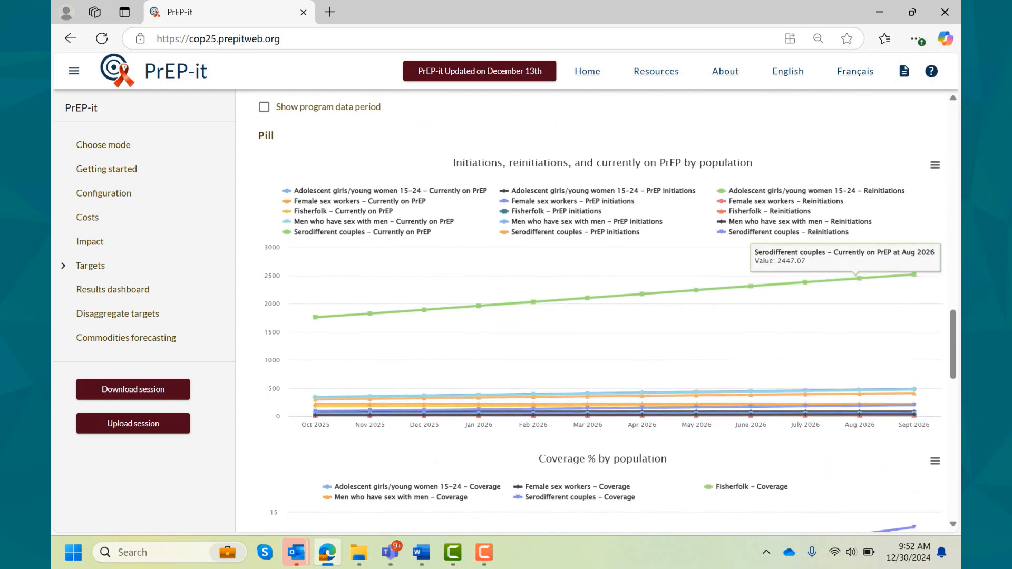
left_click(934, 167)
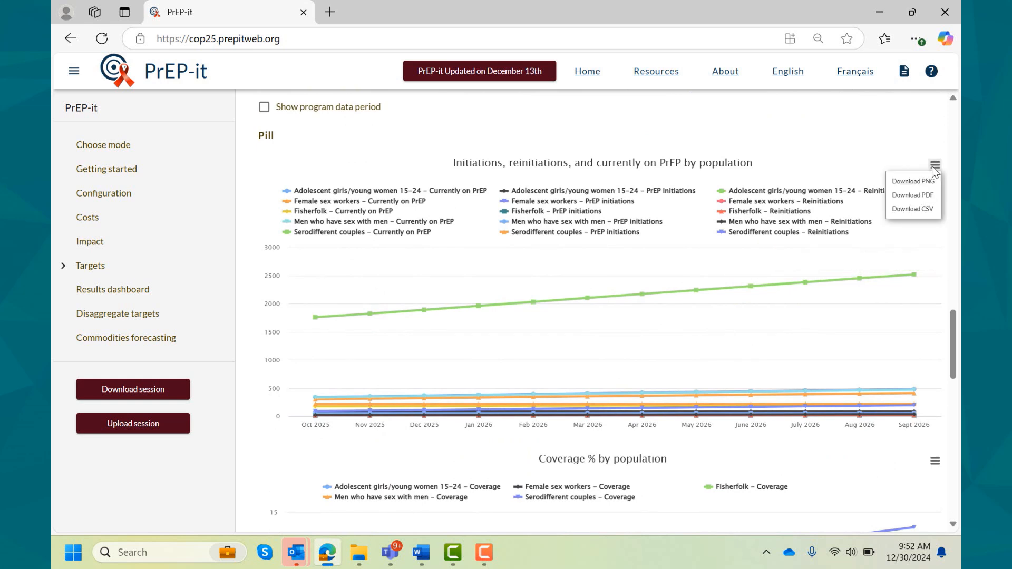
left_click(914, 212)
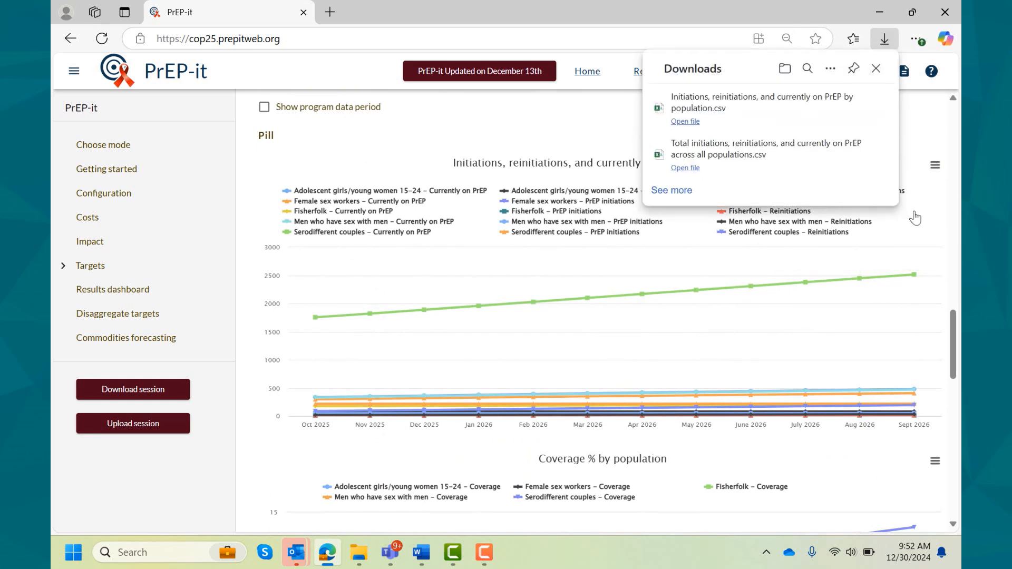
left_click(685, 121)
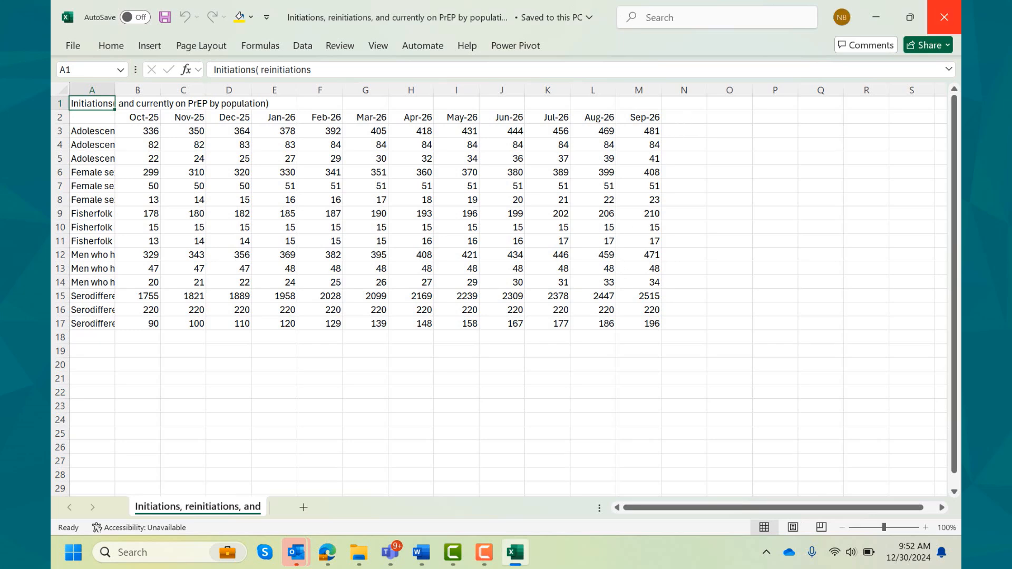
left_click(952, 19)
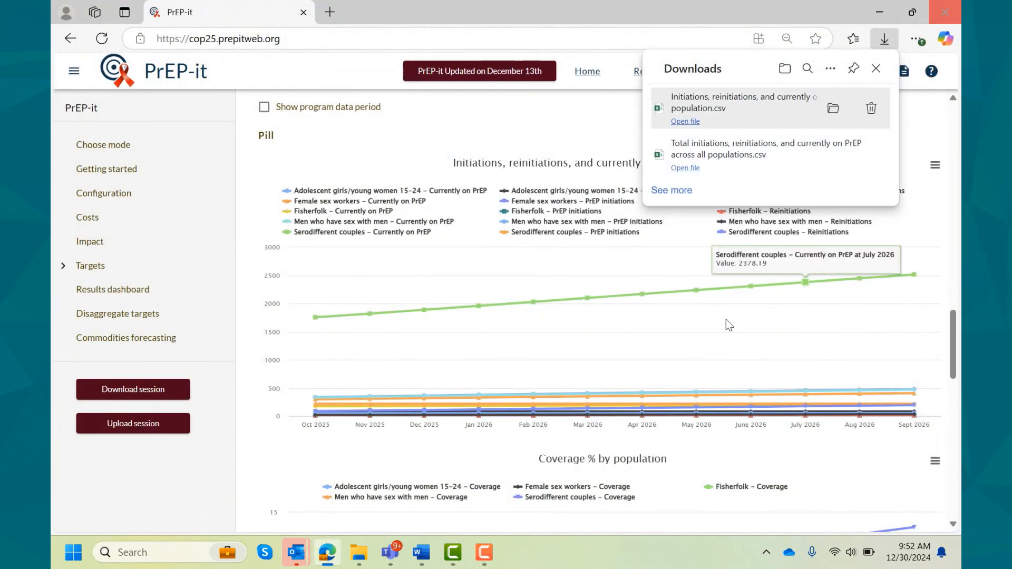
- Change the start of the results' display date range to October 2024 and apply the new range
scroll(711, 340, "up", 8)
scroll(710, 342, "up", 12)
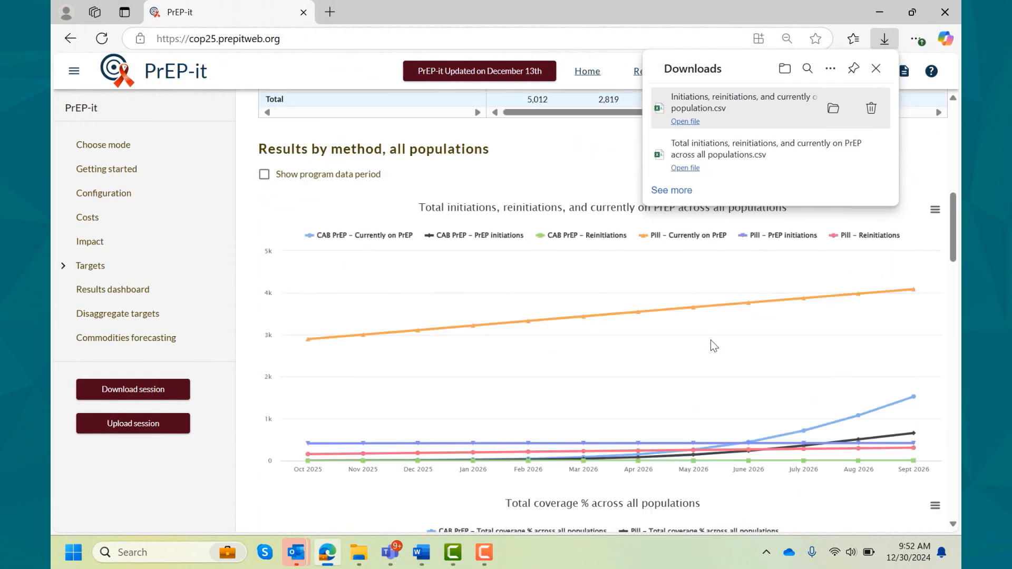
left_click(430, 270)
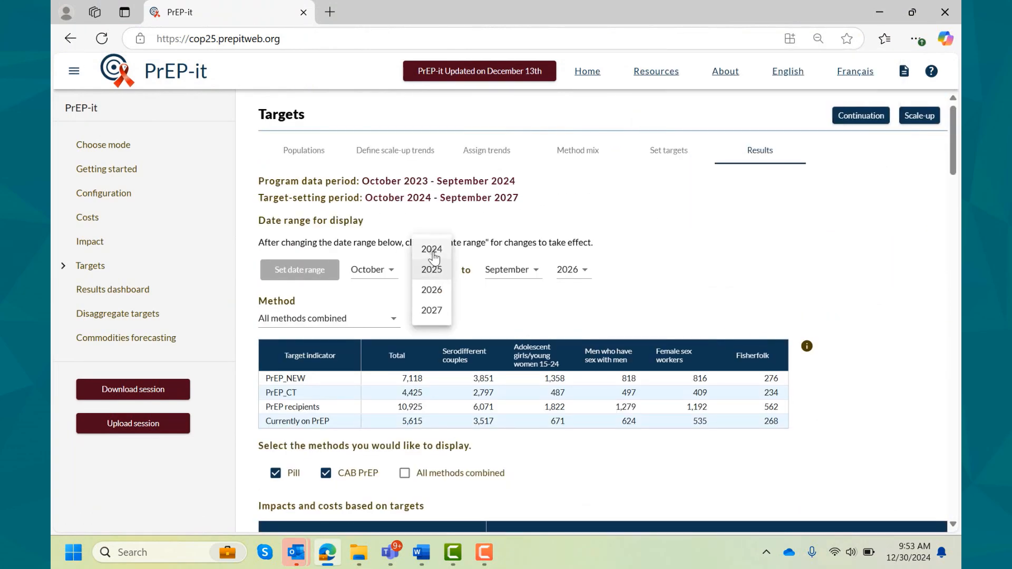
left_click(435, 256)
left_click(307, 271)
- Review the all-population initiation and coverage charts by method with the program data period shown, and hide that period again
scroll(308, 278, "down", 9)
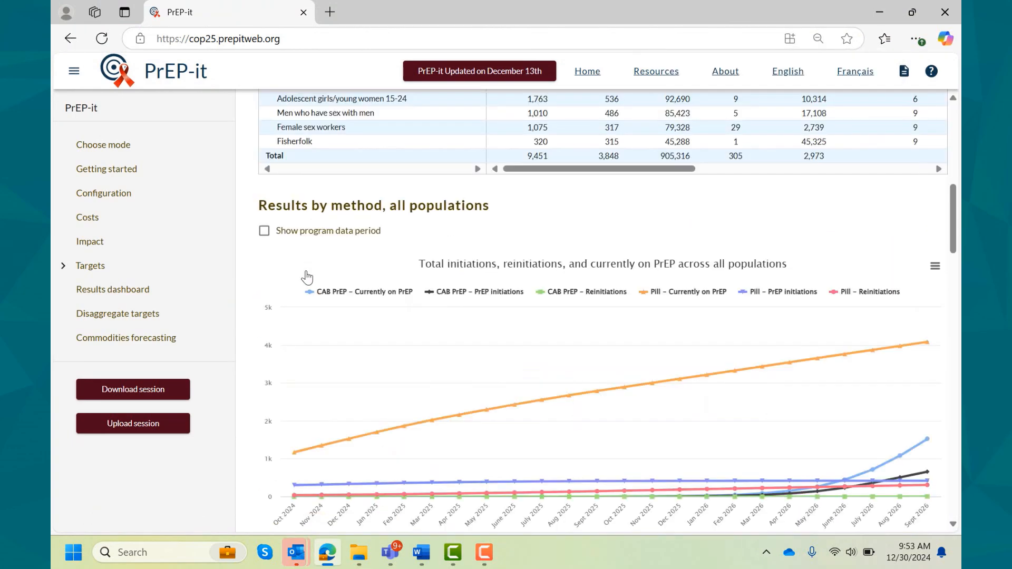
left_click(264, 217)
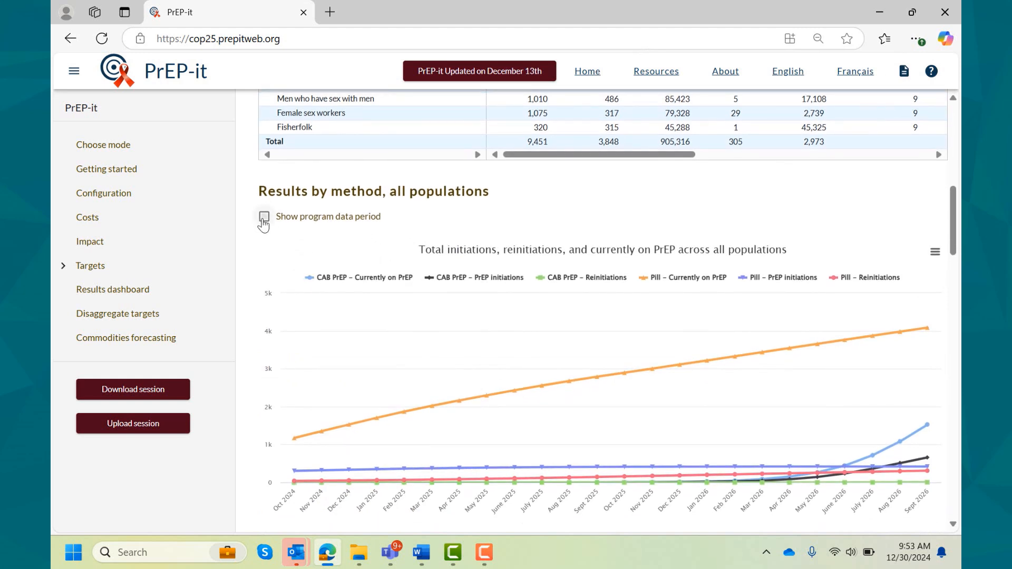
scroll(244, 326, "down", 1)
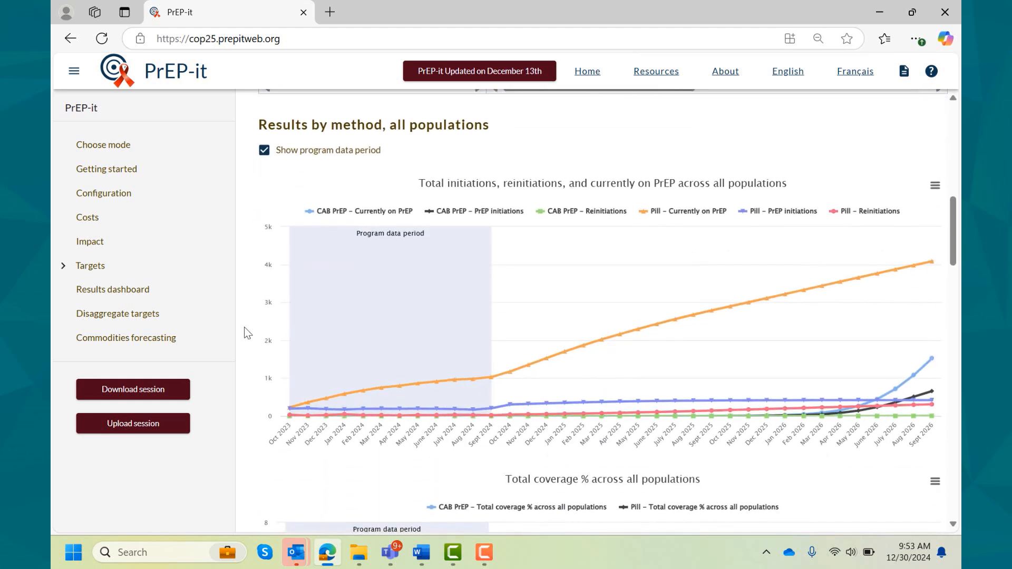
scroll(244, 327, "down", 4)
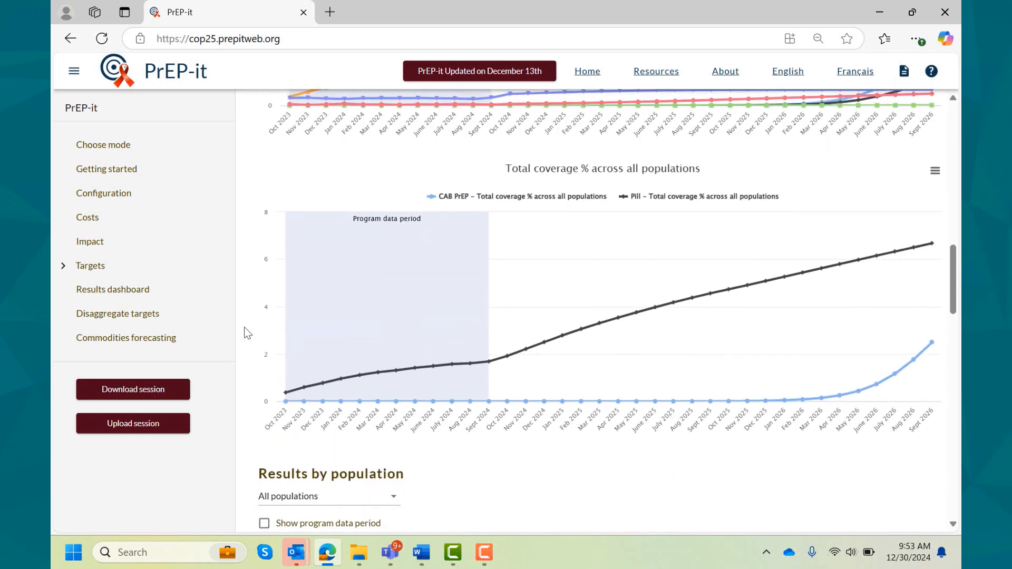
scroll(245, 326, "down", 3)
scroll(244, 327, "down", 2)
scroll(245, 326, "up", 9)
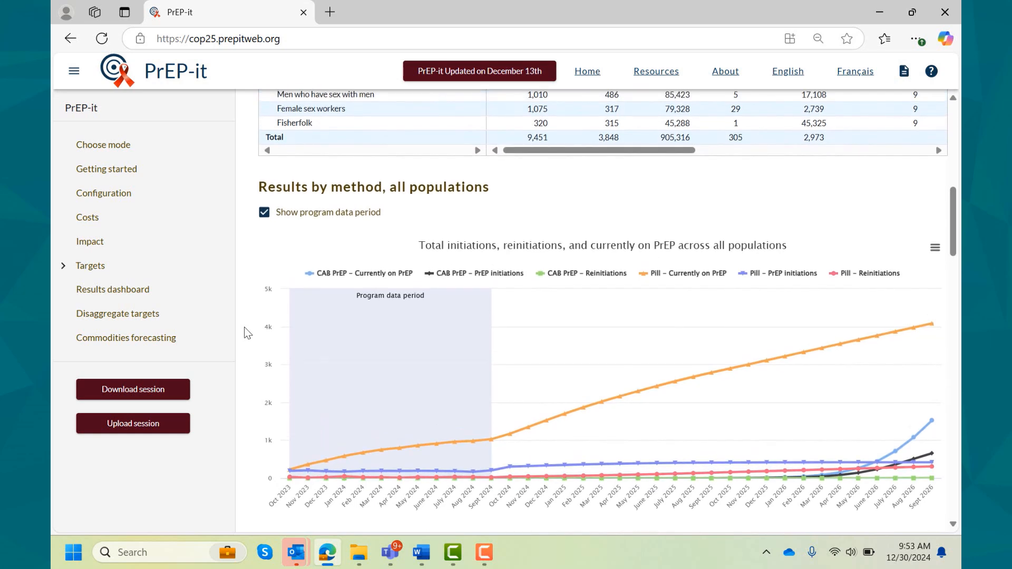
left_click(265, 213)
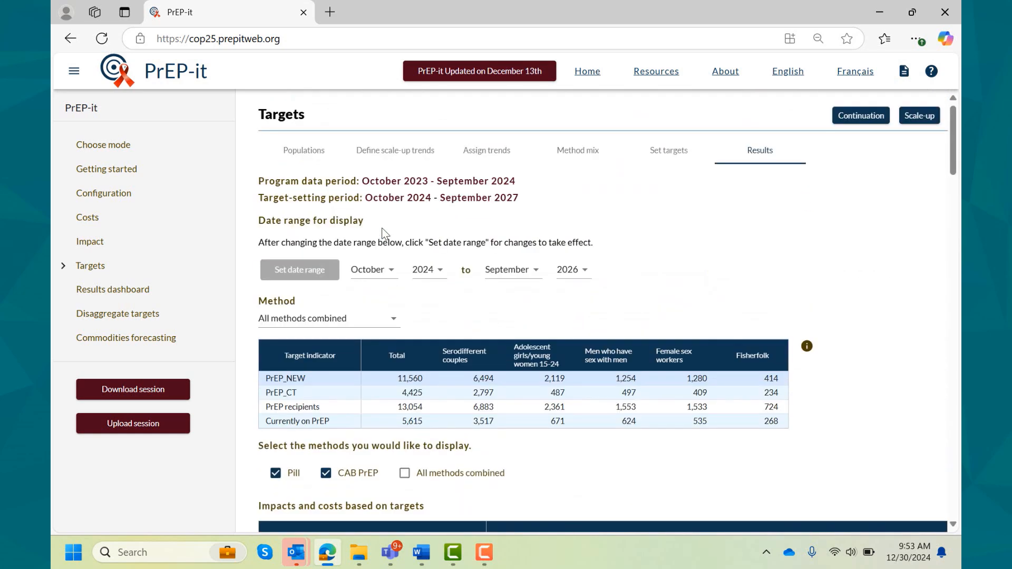